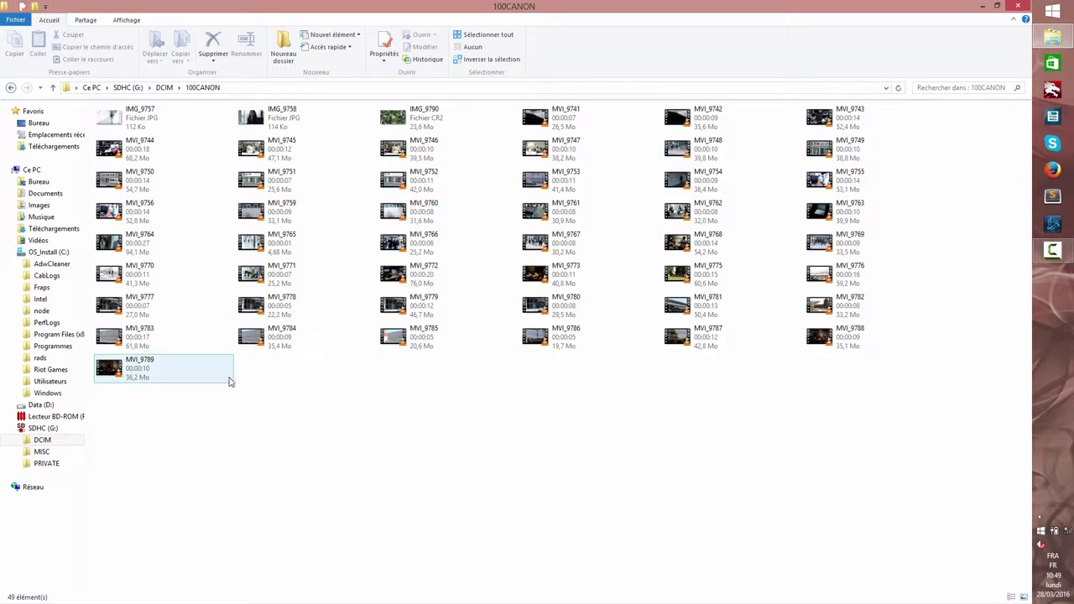
# Step: Select the videos from MVI_9741 through MVI_9789 in the 100CANON folder and cut them
pyautogui.moveTo(282, 382); pyautogui.dragTo(215, 410)
pyautogui.click(166, 365)
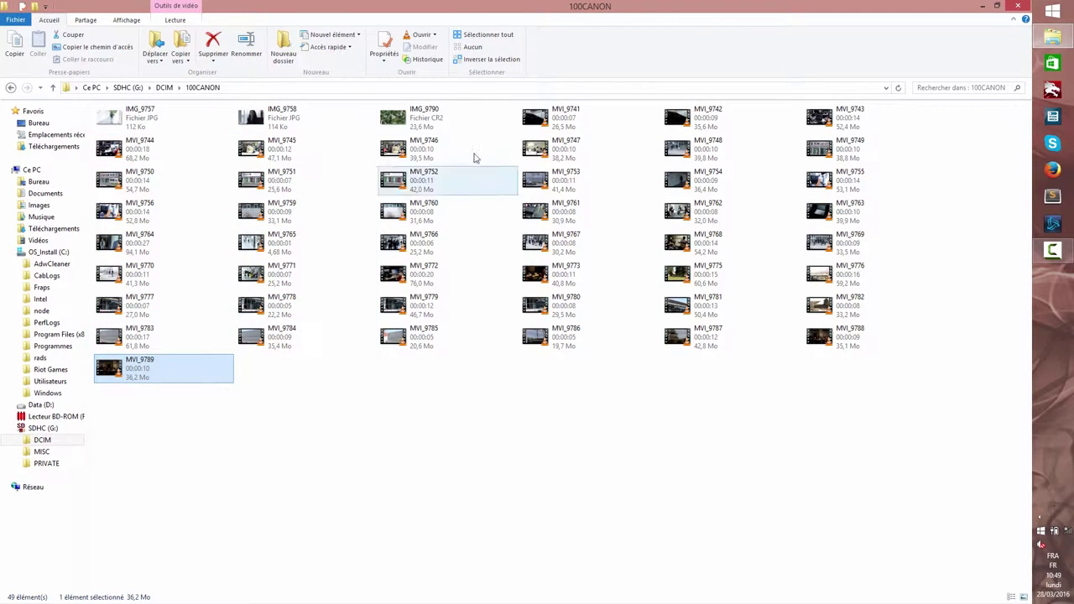
pyautogui.keyDown('shift'); pyautogui.click(558, 130); pyautogui.keyUp('shift')
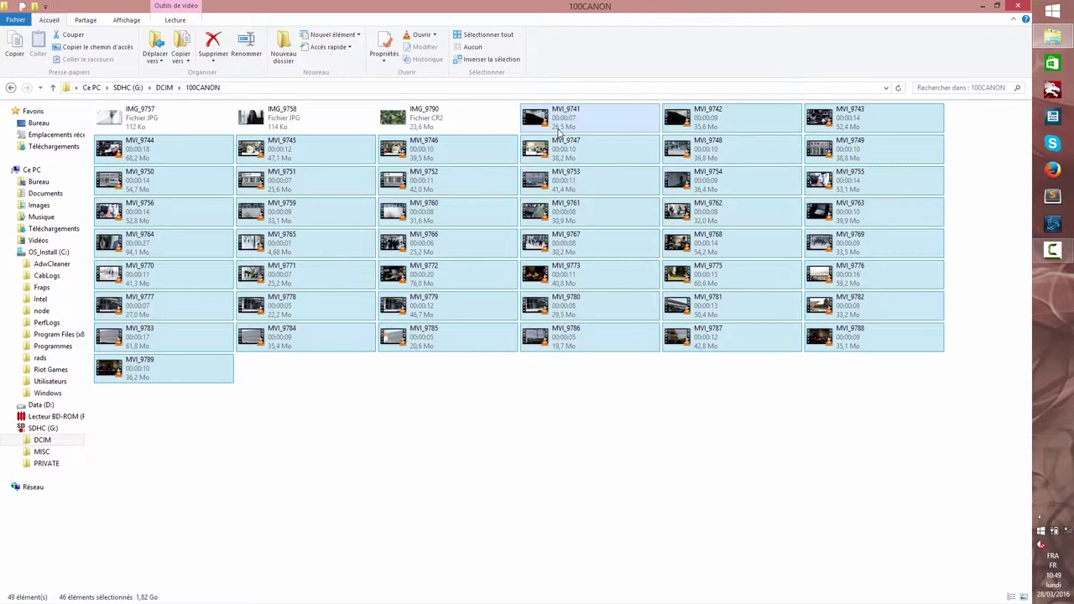
pyautogui.rightClick(558, 130)
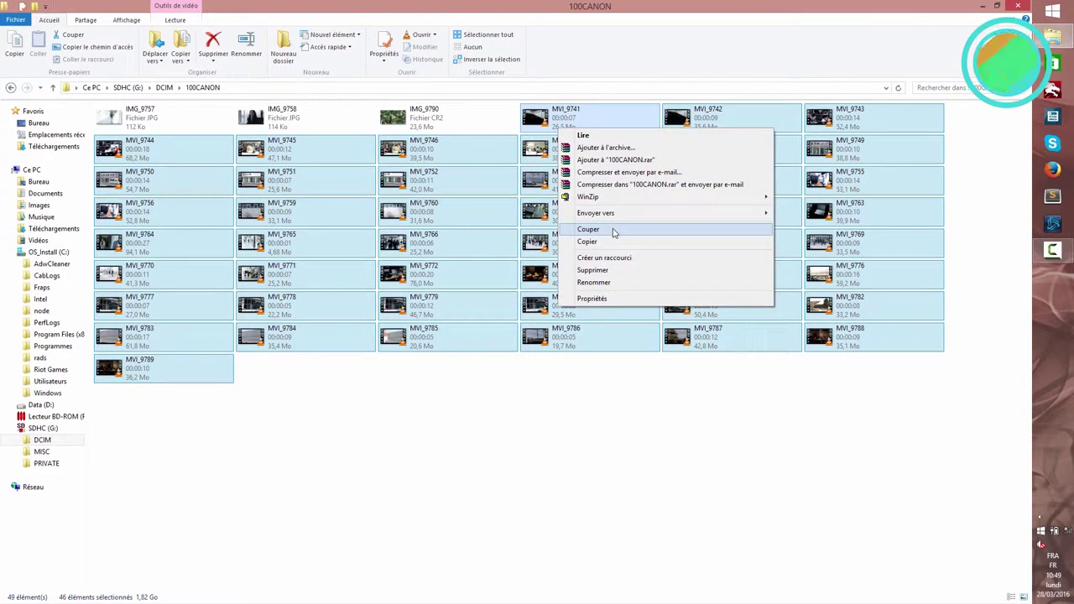
pyautogui.click(613, 233)
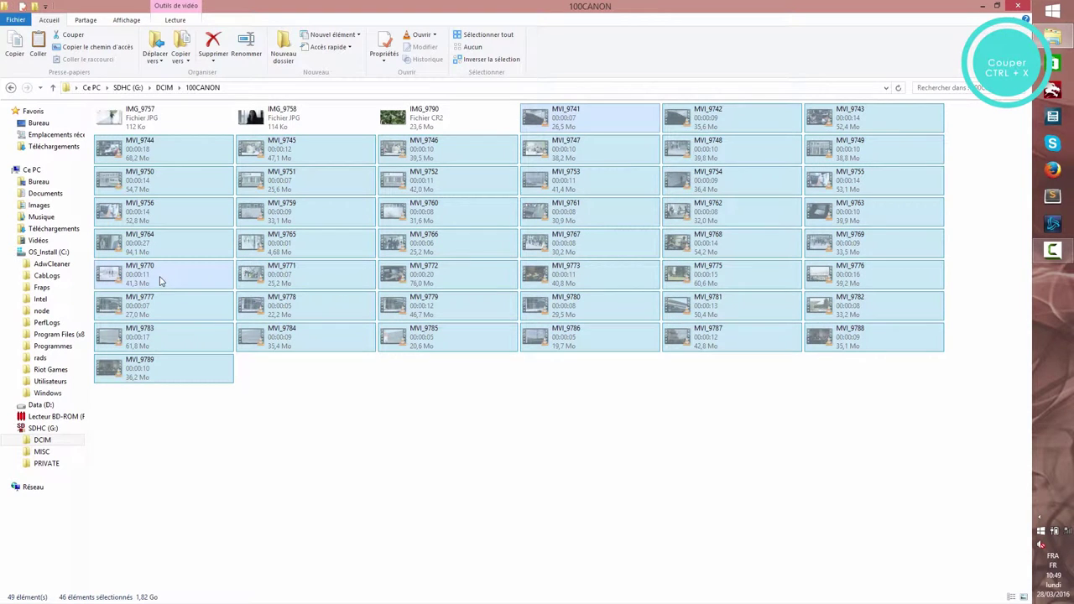
# Step: Create a folder named rush in Documents and move the cut videos into it
pyautogui.click(13, 253)
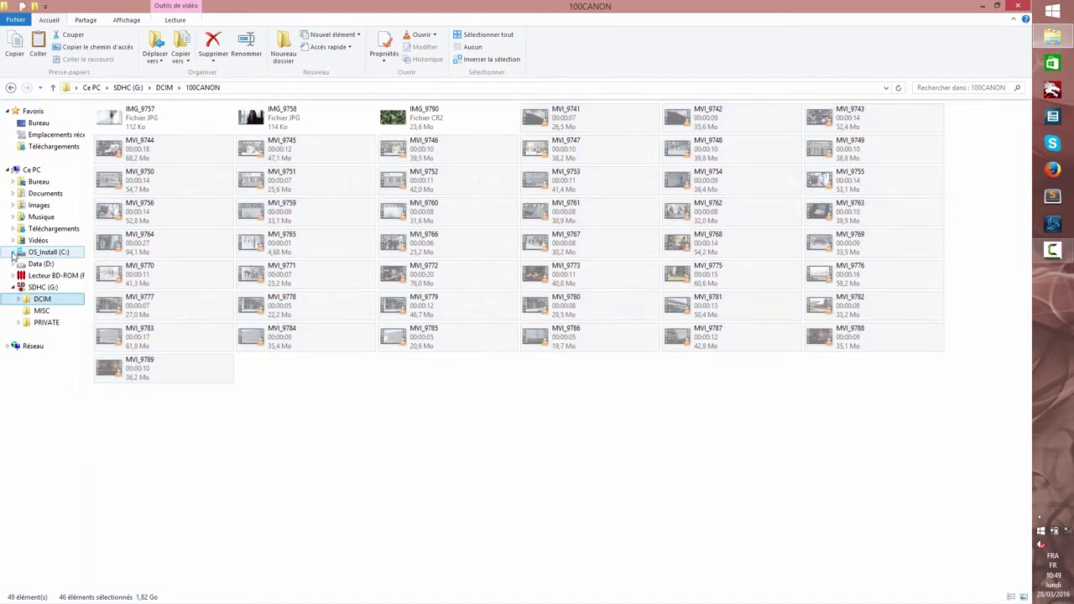
pyautogui.click(45, 194)
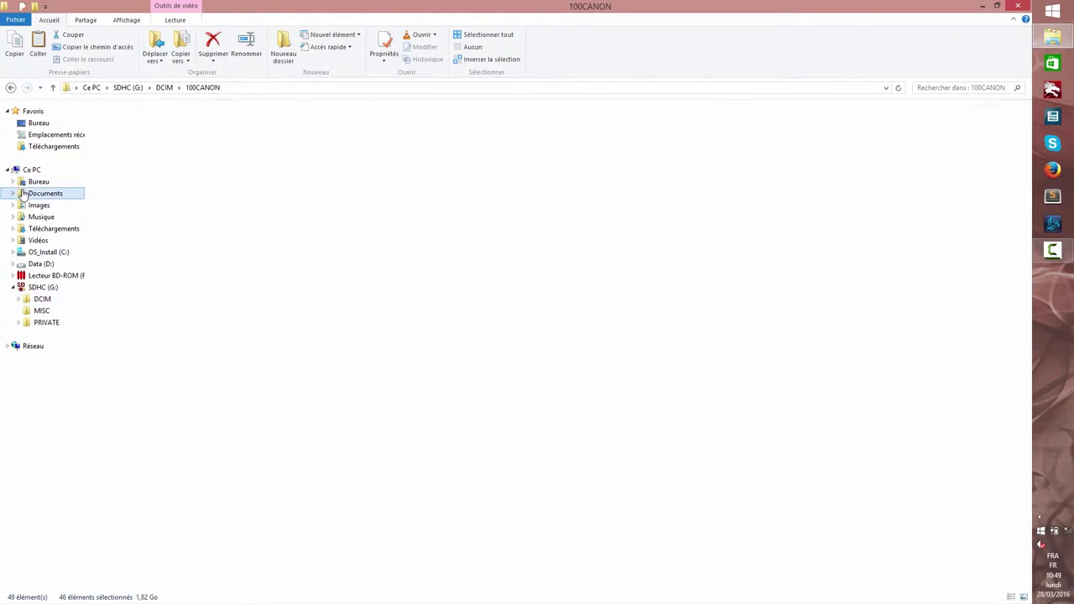
pyautogui.click(283, 52)
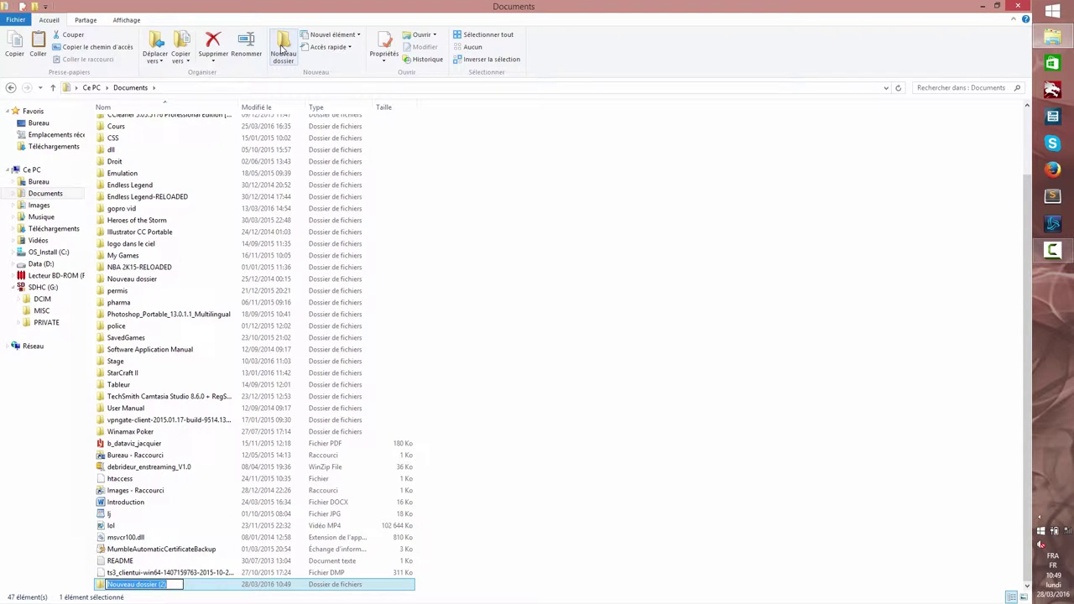
pyautogui.write('cu')
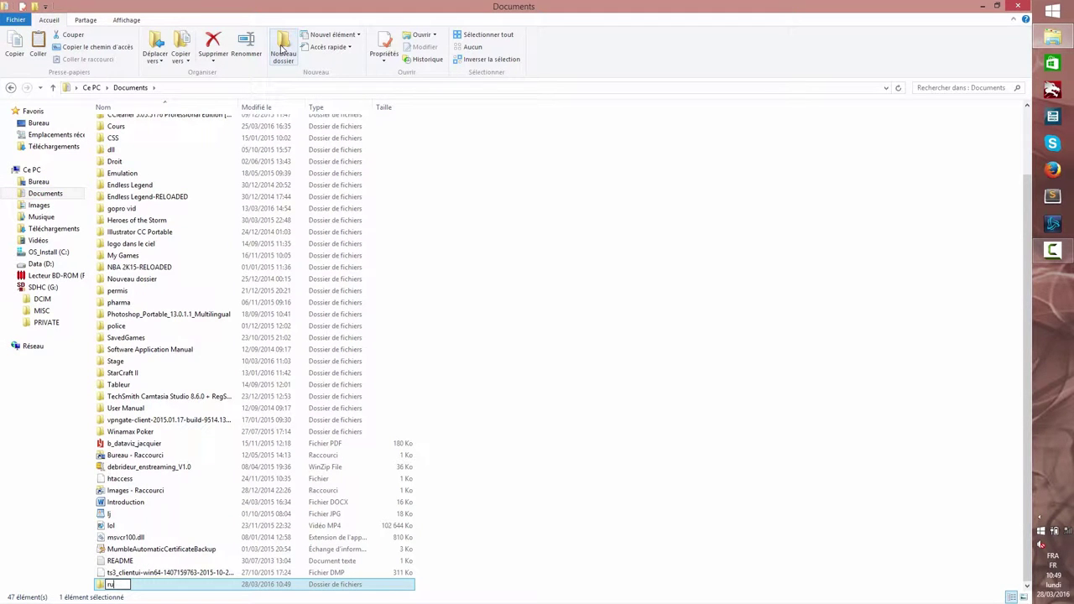
pyautogui.press('Return')
pyautogui.press('Return')
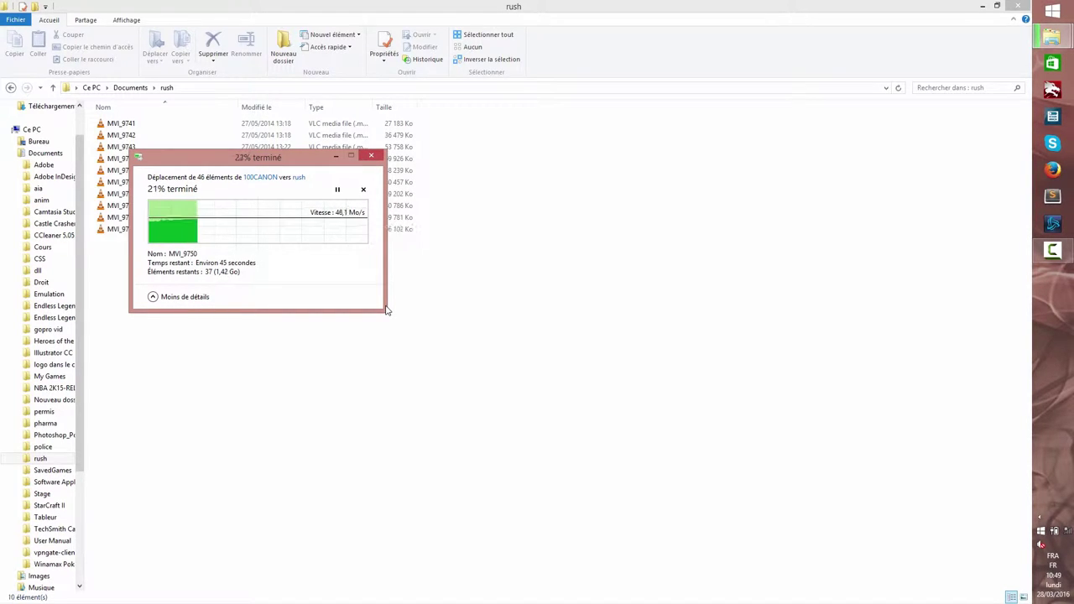
# Step: Check the progress of the video transfer into the rush folder
pyautogui.click(14, 152)
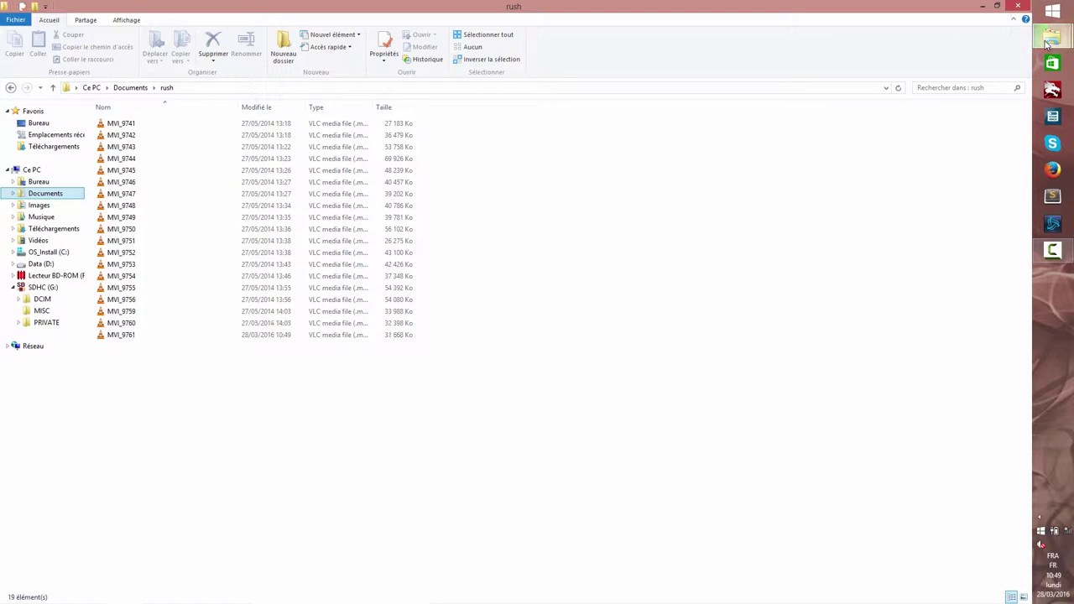
pyautogui.moveTo(1039, 64)
pyautogui.click(961, 147)
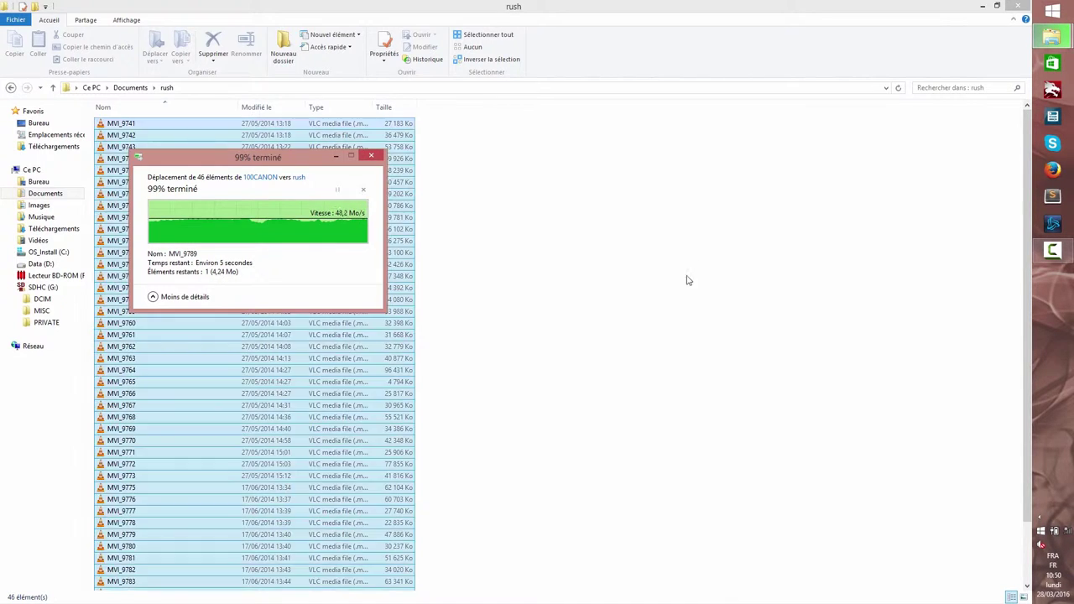
pyautogui.click(470, 285)
# Step: Open the properties of MVI_9753 and examine its file type and detailed video information
pyautogui.click(308, 266)
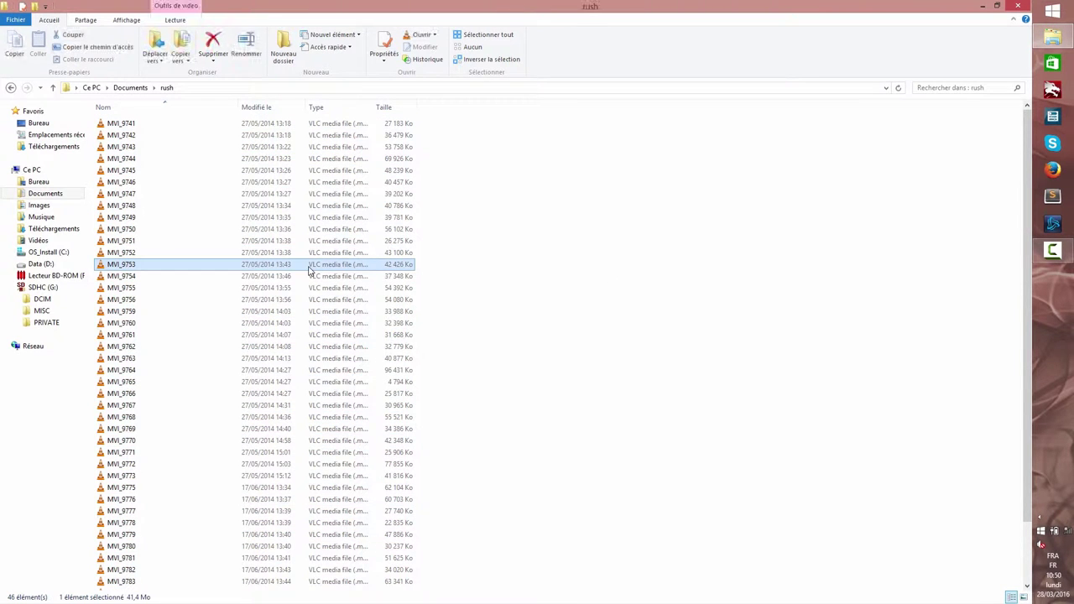
pyautogui.rightClick(309, 269)
pyautogui.click(342, 502)
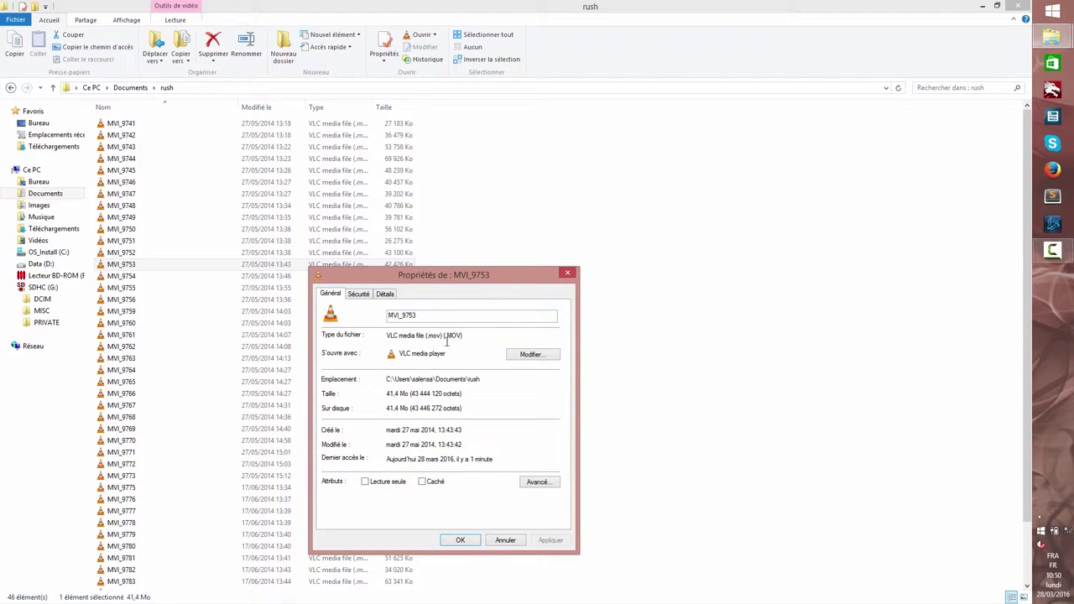
pyautogui.click(363, 296)
pyautogui.click(383, 295)
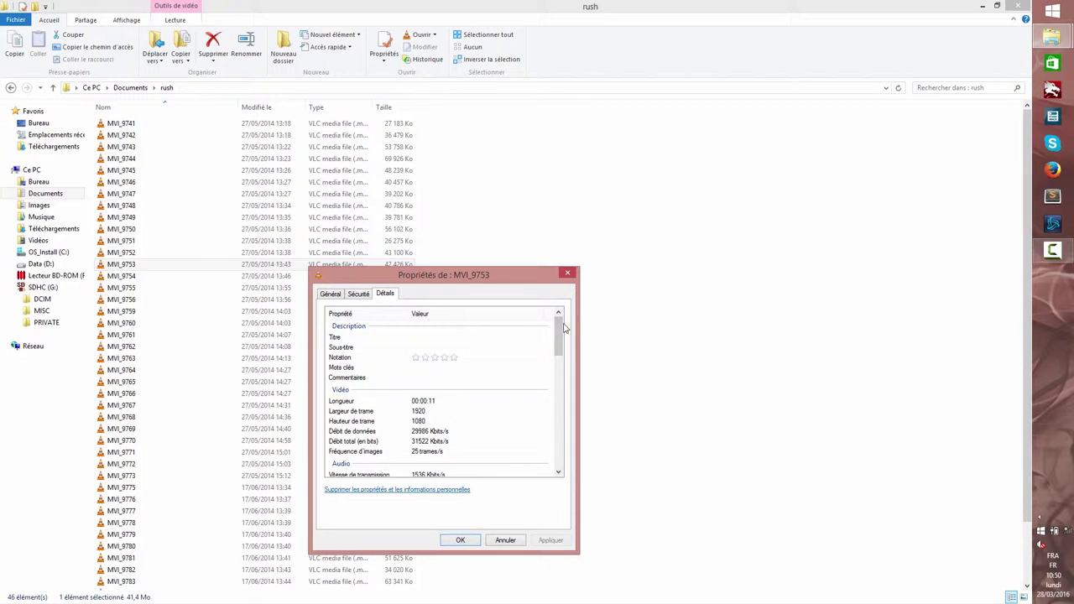
pyautogui.moveTo(562, 328); pyautogui.dragTo(550, 438)
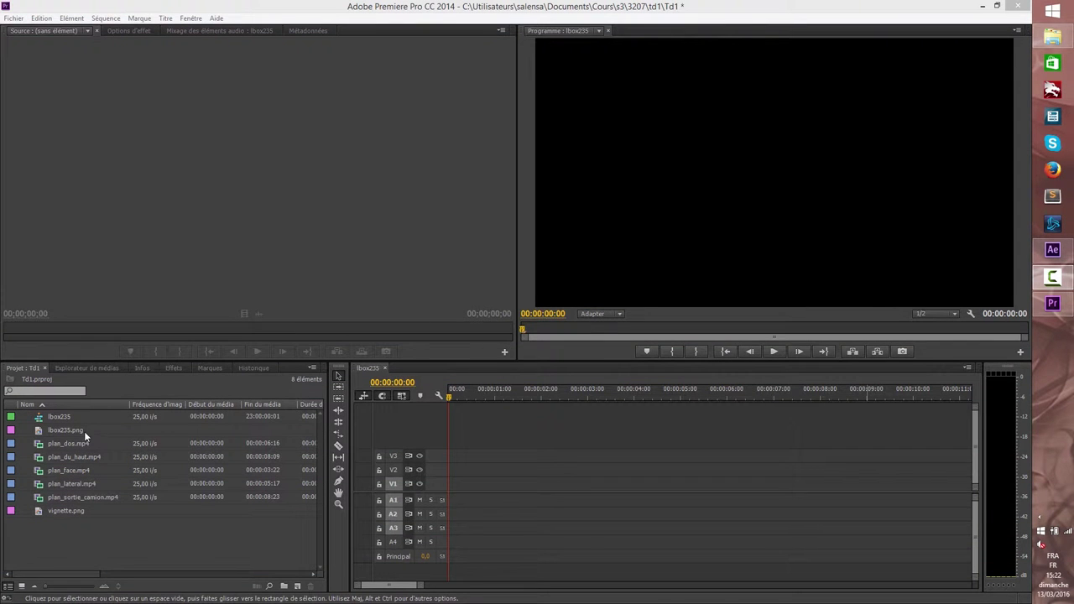
# Step: In Premiere Pro, place vignette.png on track V2 and lbox235.png on V3 at the start of the lbox235 sequence
pyautogui.click(56, 509)
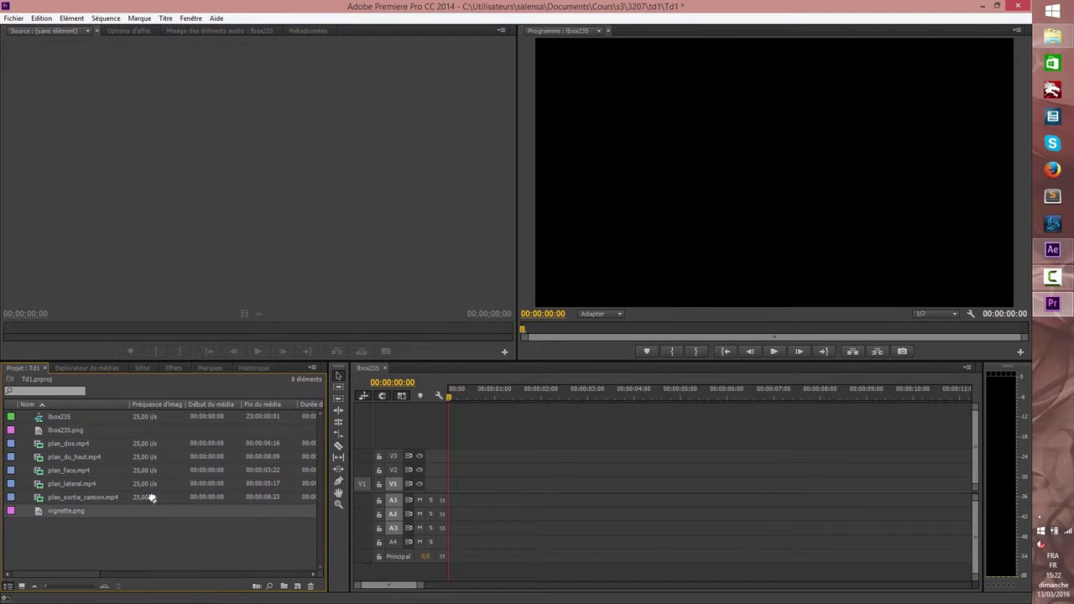
pyautogui.moveTo(420, 487); pyautogui.dragTo(442, 472)
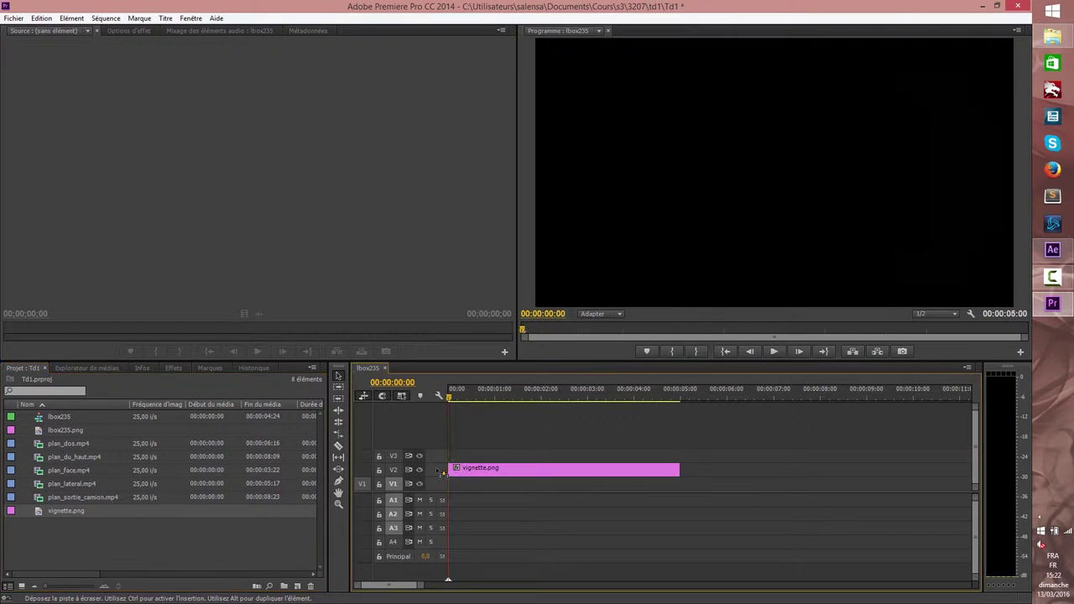
pyautogui.click(97, 430)
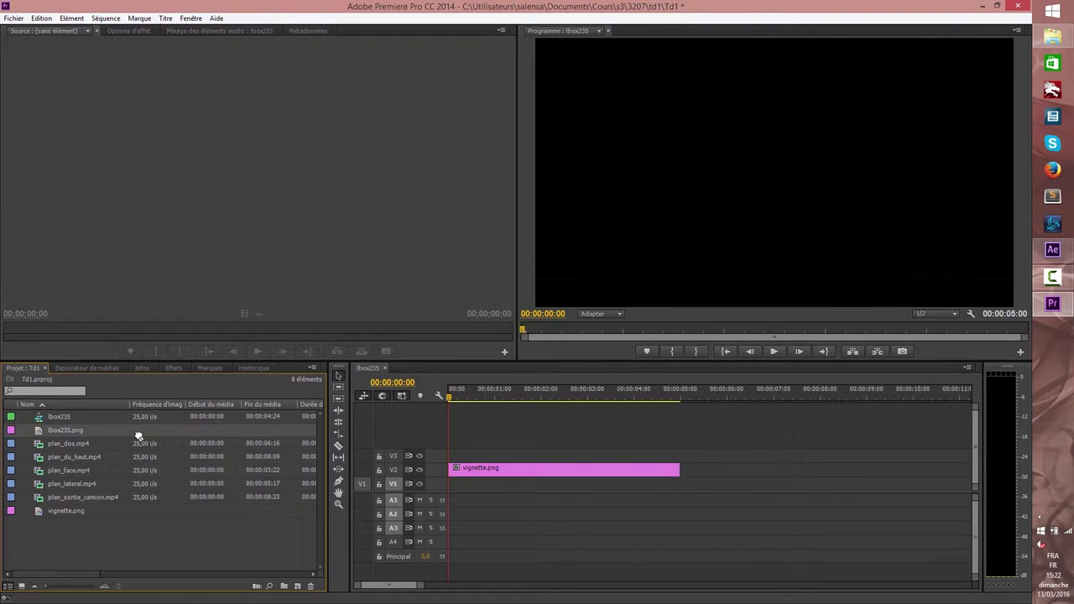
pyautogui.moveTo(138, 437); pyautogui.dragTo(452, 458)
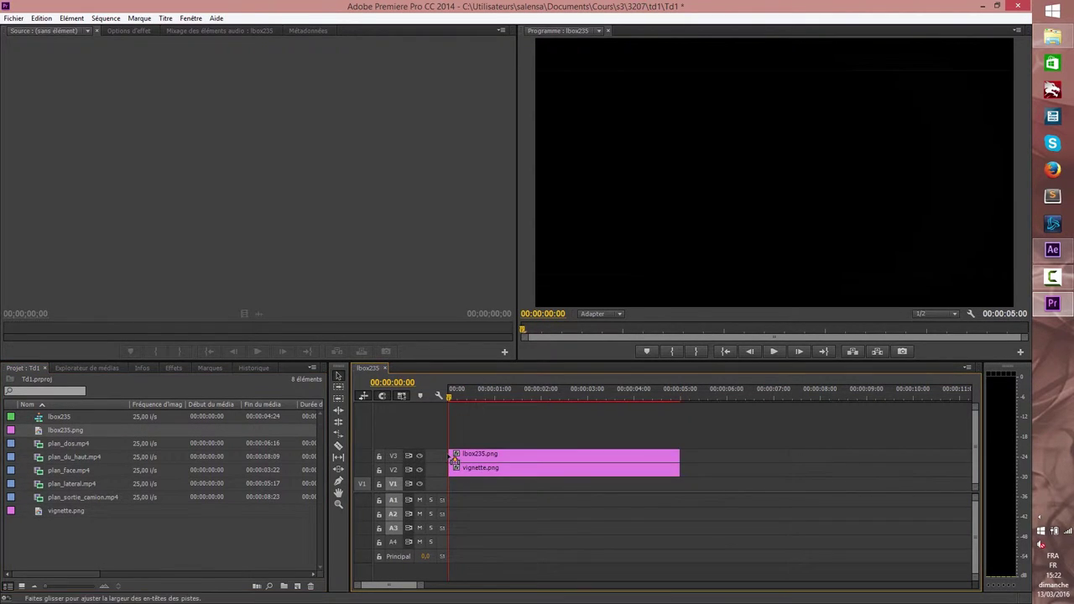
# Step: Mark a 00:00:01:09 excerpt of plan_dos.mp4 in the source monitor and place it at the start of track V1
pyautogui.click(77, 440)
pyautogui.moveTo(170, 209); pyautogui.dragTo(170, 208)
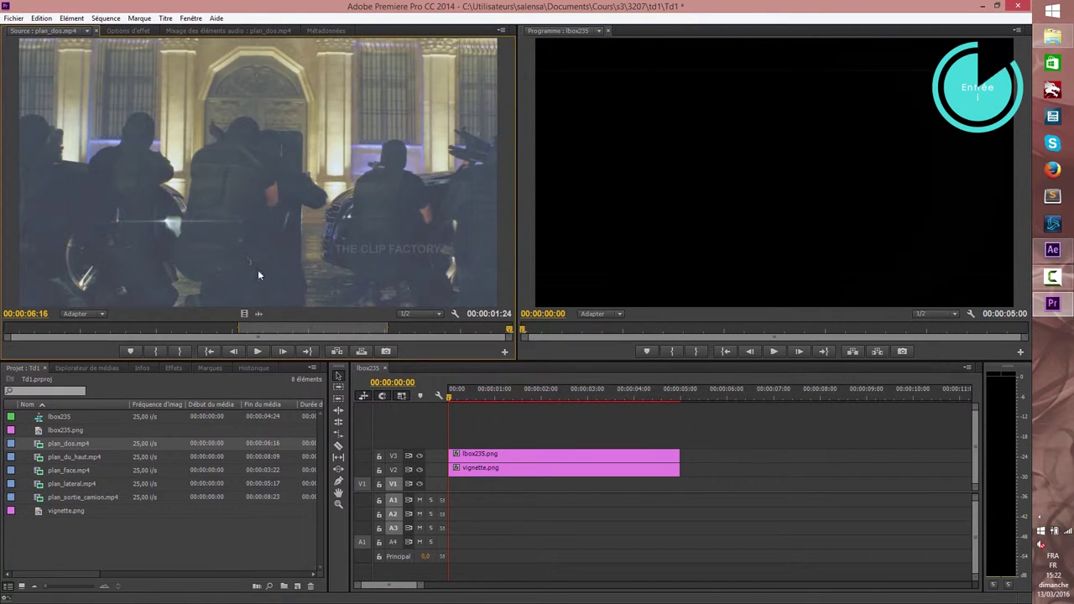
pyautogui.press('space')
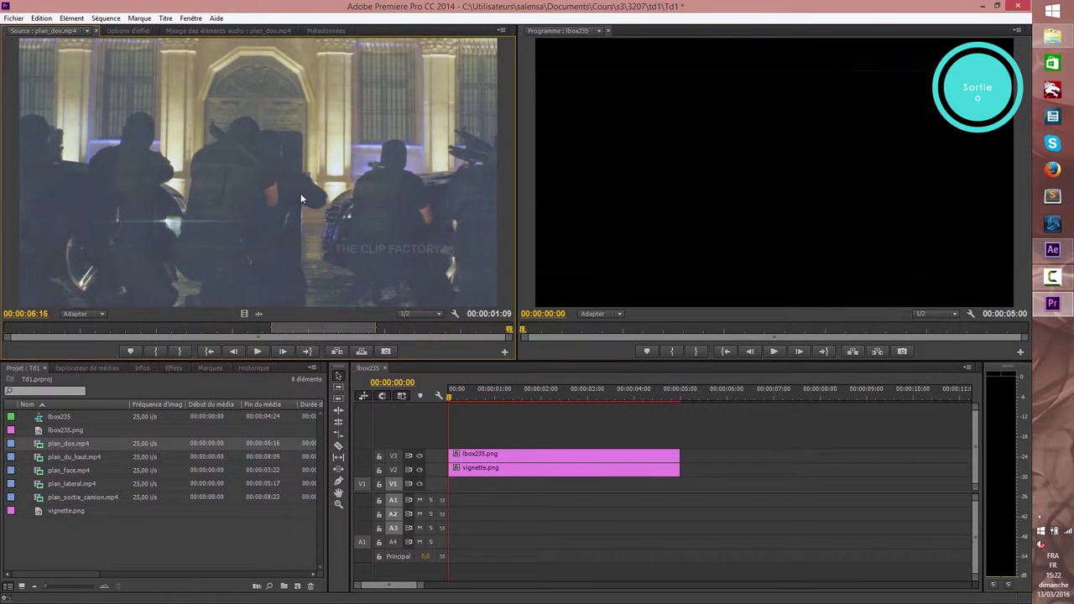
pyautogui.moveTo(300, 193); pyautogui.dragTo(457, 495)
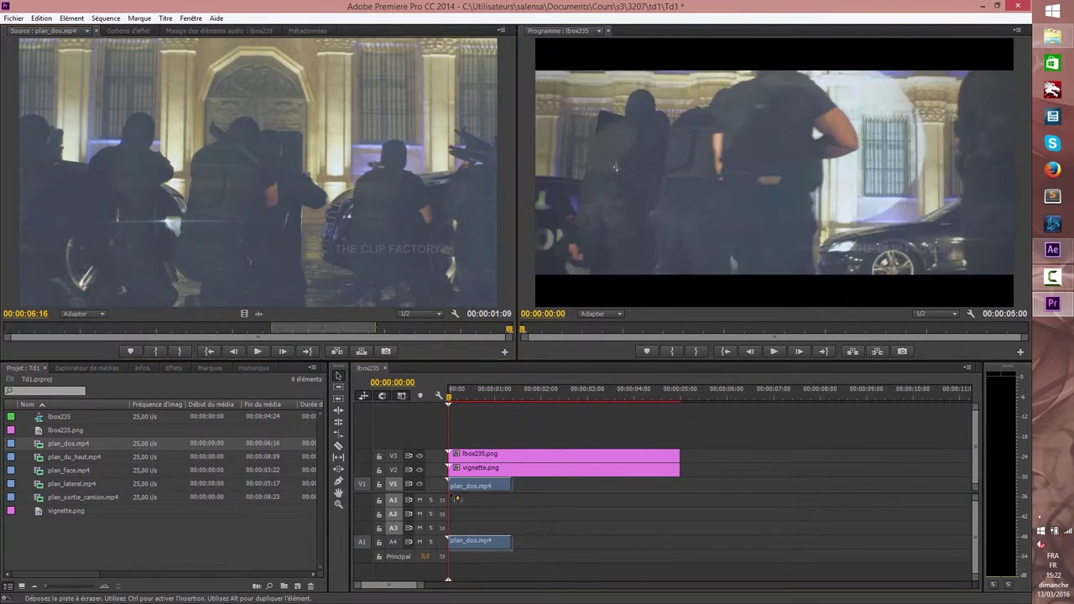
# Step: Mark a 00:00:01:13 excerpt of plan_du_haut.mp4 and place it directly after plan_dos.mp4 on track V1
pyautogui.doubleClick(65, 454)
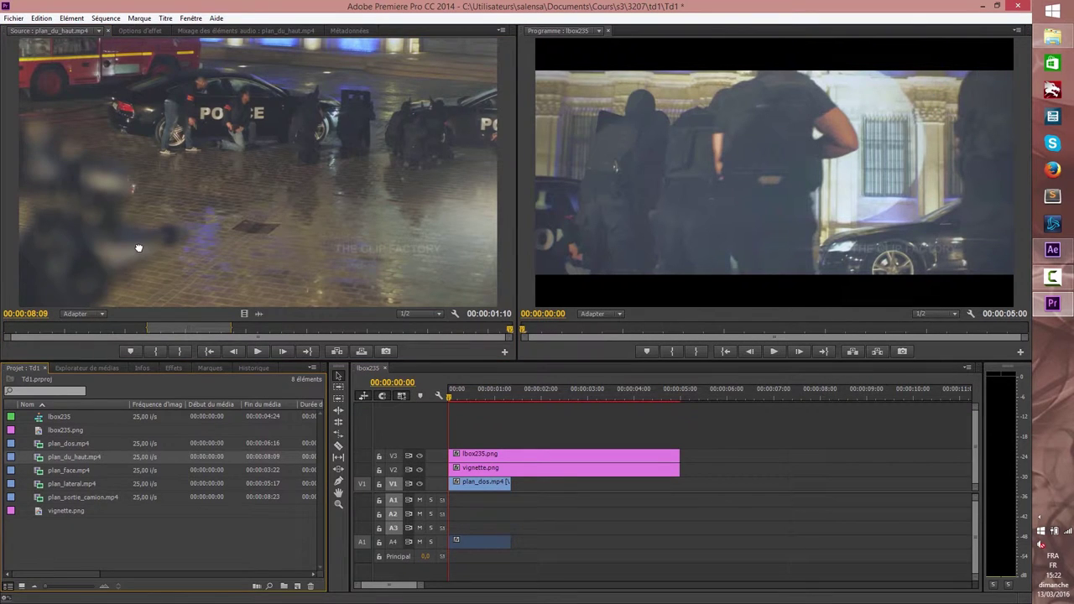
pyautogui.click(138, 247)
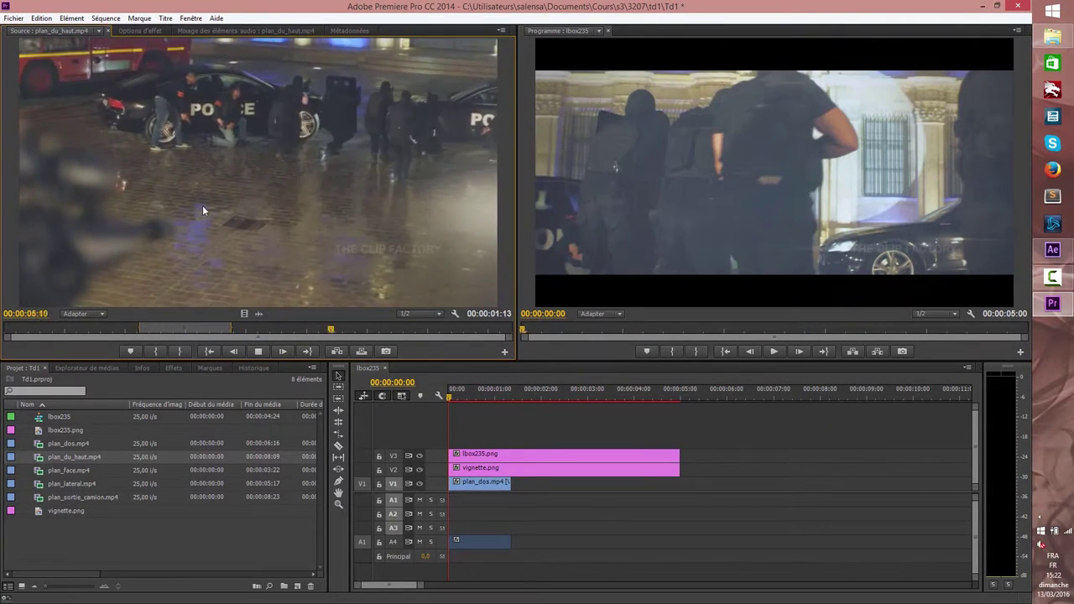
pyautogui.moveTo(180, 187); pyautogui.dragTo(517, 496)
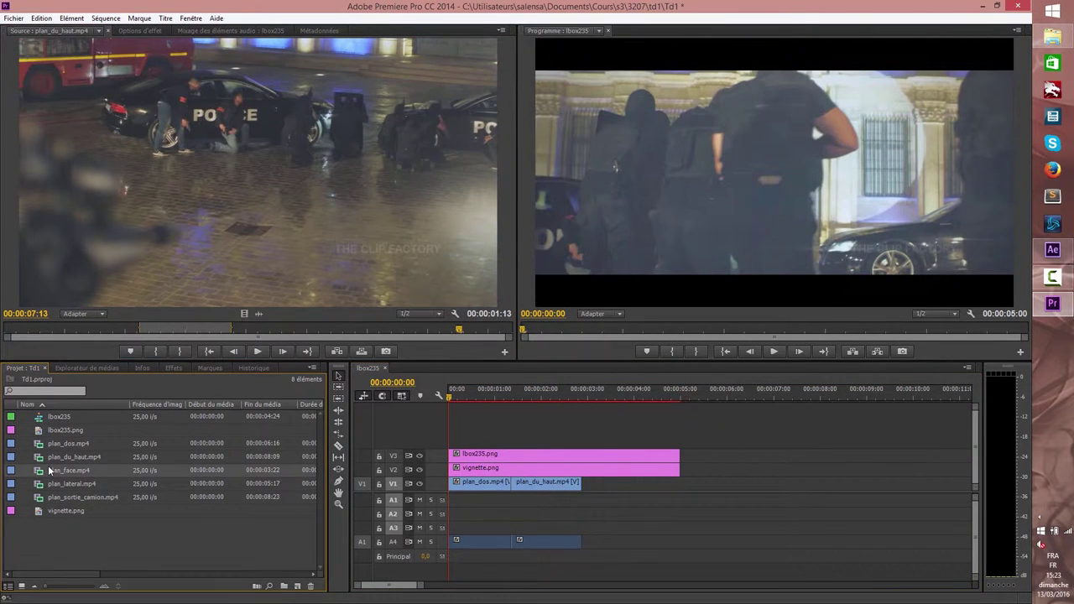
# Step: Preview plan_face.mp4, and add a 00:00:03:04 excerpt of plan_sortie_camion.mp4 to track V1 behind the existing clips
pyautogui.moveTo(171, 190); pyautogui.dragTo(182, 166)
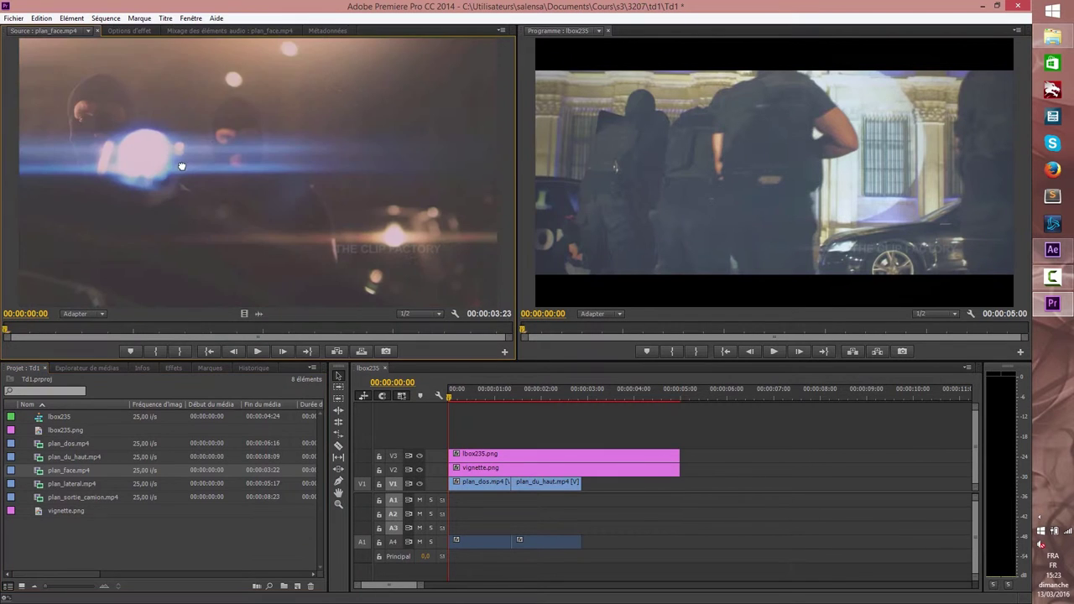
pyautogui.press('space')
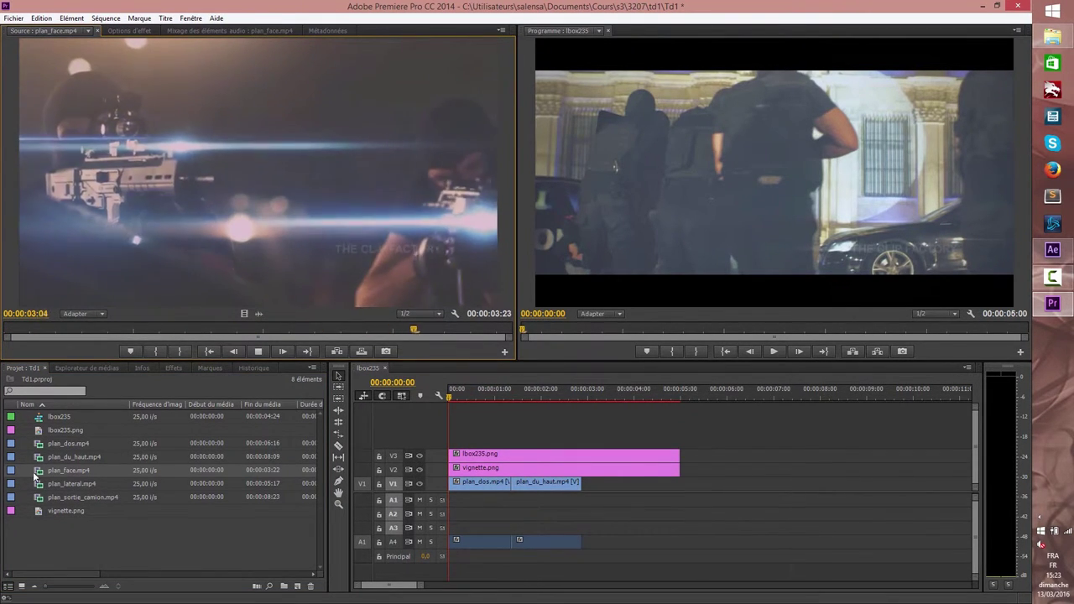
pyautogui.moveTo(48, 498); pyautogui.dragTo(120, 297)
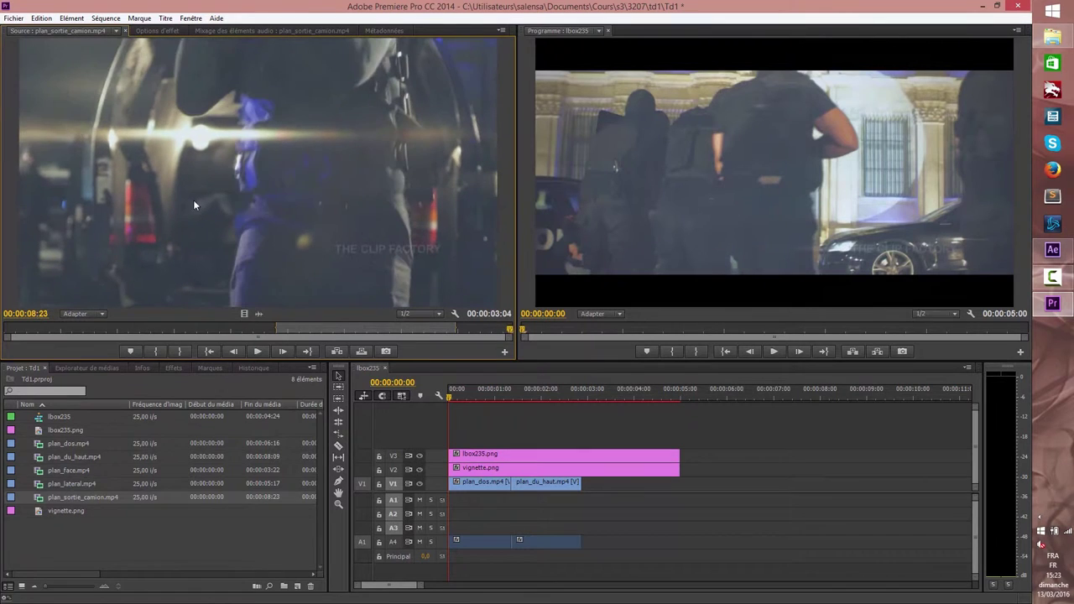
pyautogui.moveTo(264, 266); pyautogui.dragTo(625, 486)
# Step: Reorder the V1 clips so plan_sortie_camion.mp4 starts the sequence, followed without gaps by plan_dos.mp4 and plan_du_haut.mp4
pyautogui.moveTo(488, 485); pyautogui.dragTo(778, 489)
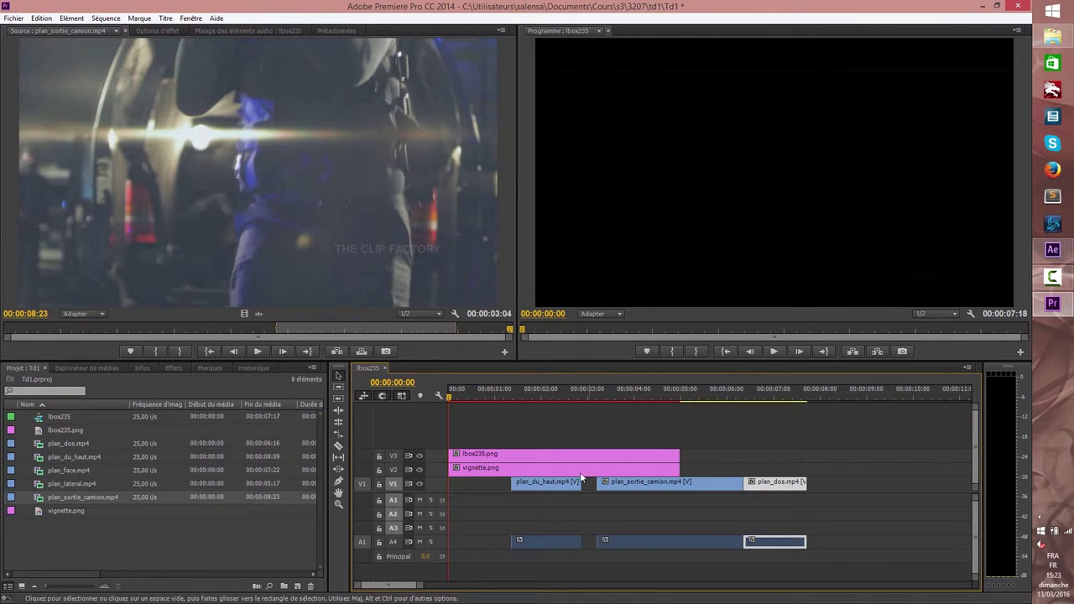
pyautogui.moveTo(546, 480); pyautogui.dragTo(842, 482)
pyautogui.moveTo(681, 489); pyautogui.dragTo(534, 487)
pyautogui.moveTo(875, 568); pyautogui.dragTo(625, 498)
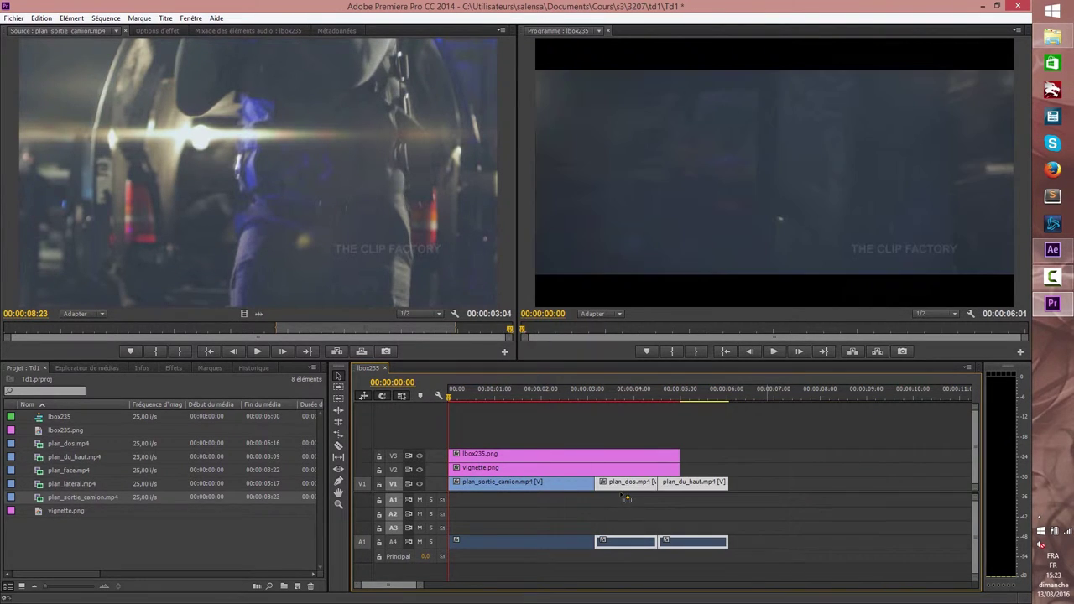
# Step: Extend vignette.png and lbox235.png to the end of the last video clip and save the project
pyautogui.click(675, 476)
pyautogui.moveTo(678, 472); pyautogui.dragTo(728, 463)
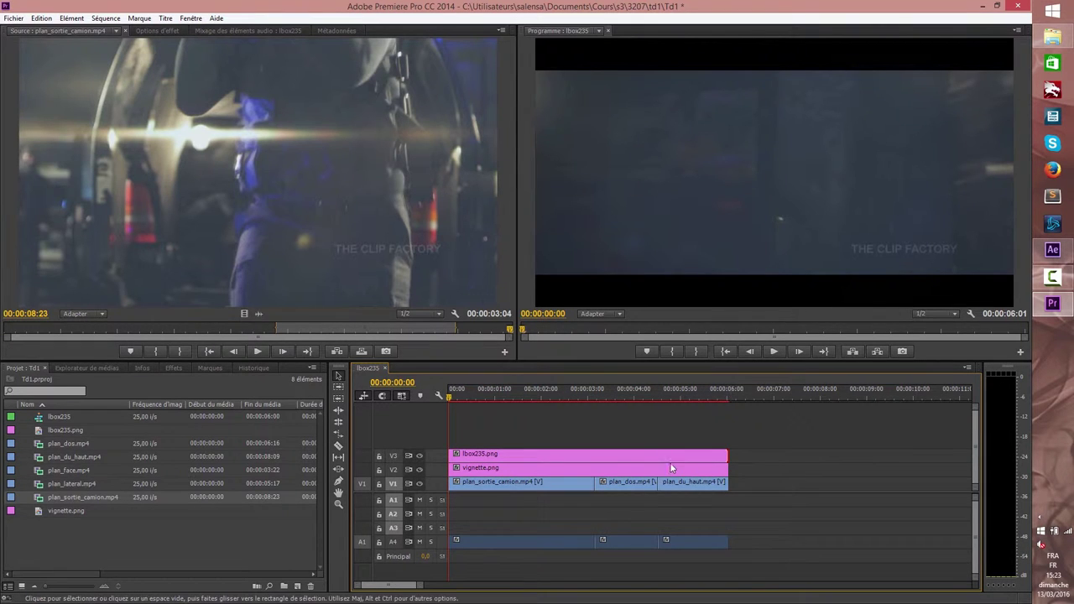
pyautogui.hotkey('ctrl', 's')
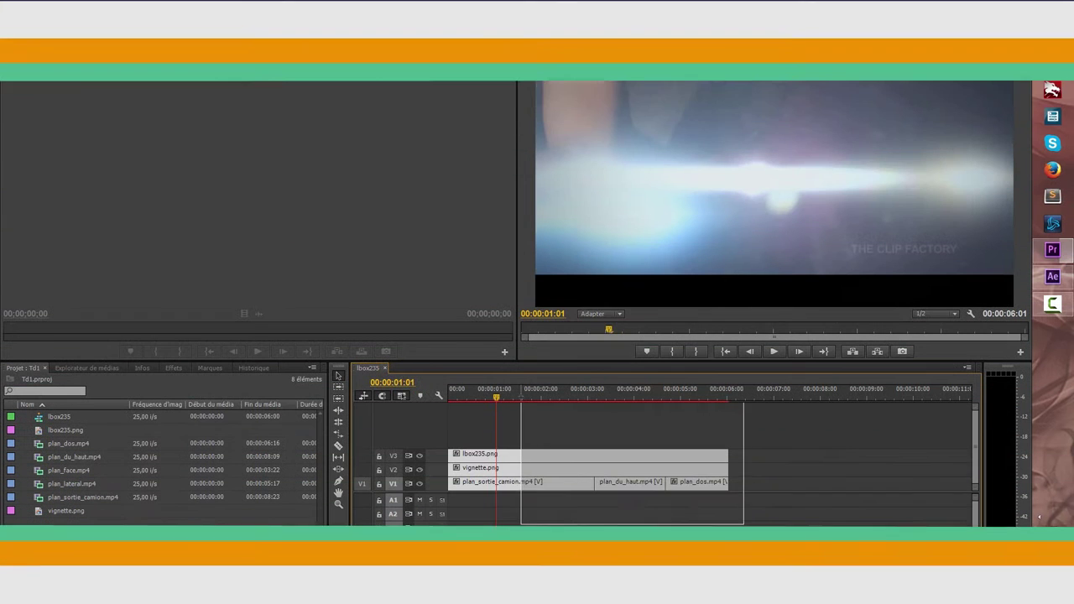
# Step: Select all clips in the sequence and replace them with an After Effects composition
pyautogui.moveTo(475, 430); pyautogui.dragTo(746, 526)
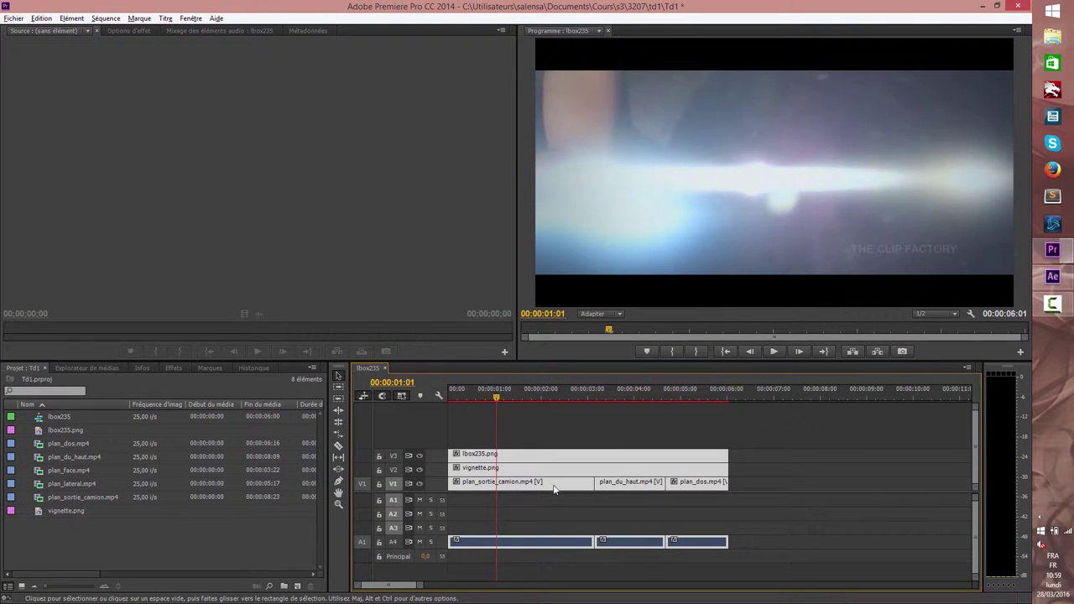
pyautogui.rightClick(546, 480)
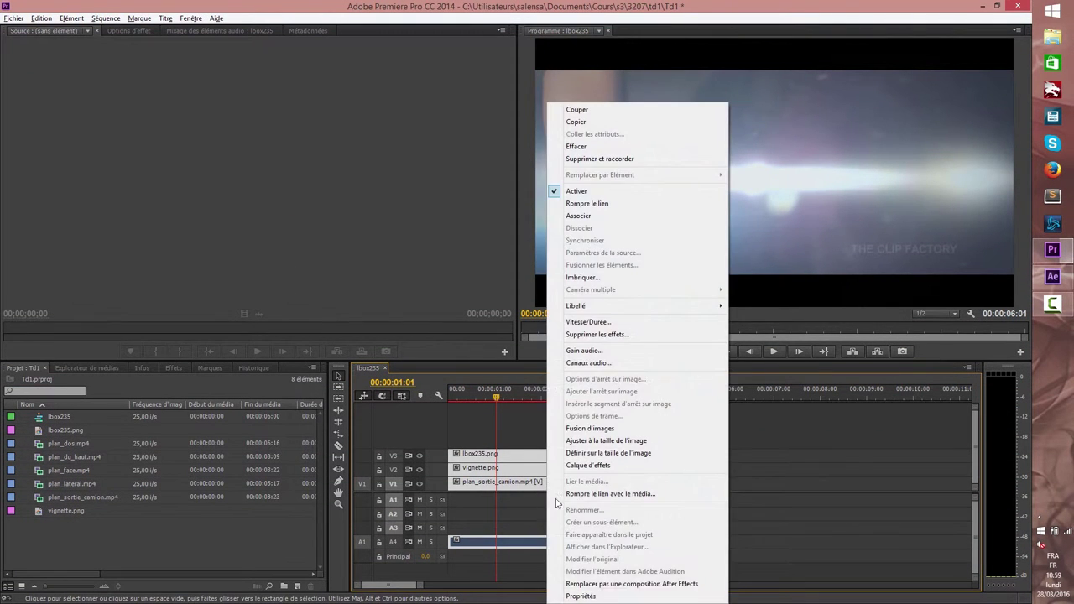
pyautogui.click(611, 584)
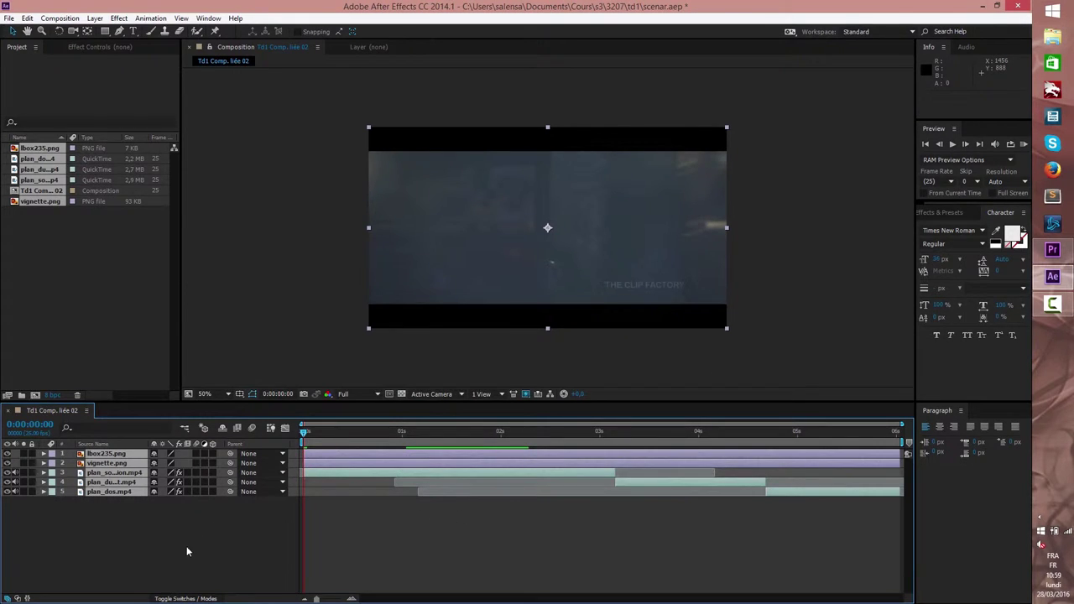
# Step: Scrub through the linked composition and apply the Levels effect to the plan_sortie_camion.mp4 layer
pyautogui.click(187, 552)
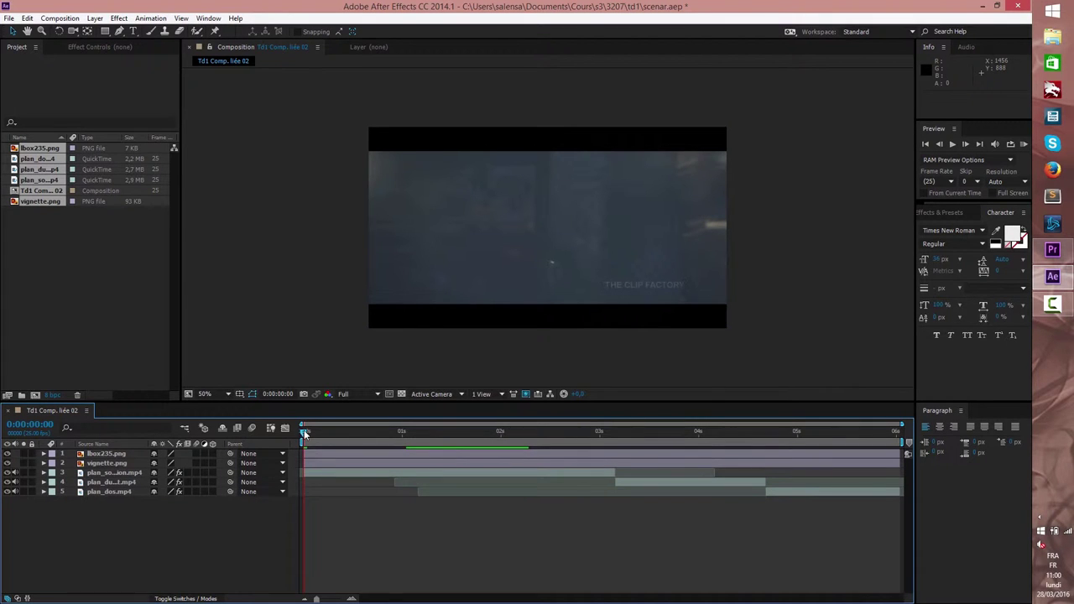
pyautogui.moveTo(307, 436); pyautogui.dragTo(631, 431)
pyautogui.click(308, 473)
pyautogui.click(109, 51)
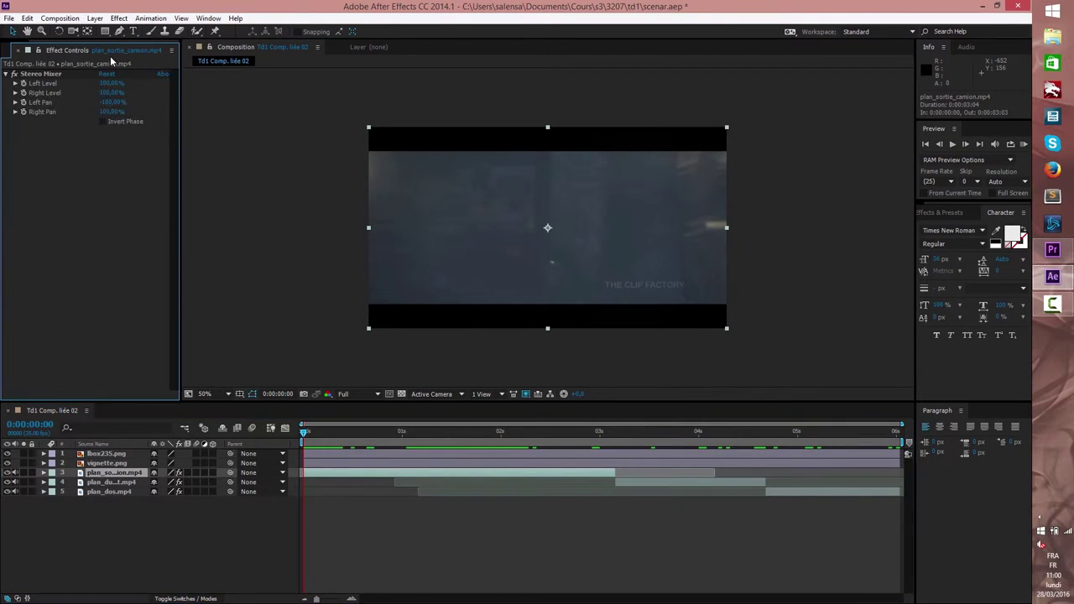
pyautogui.click(119, 18)
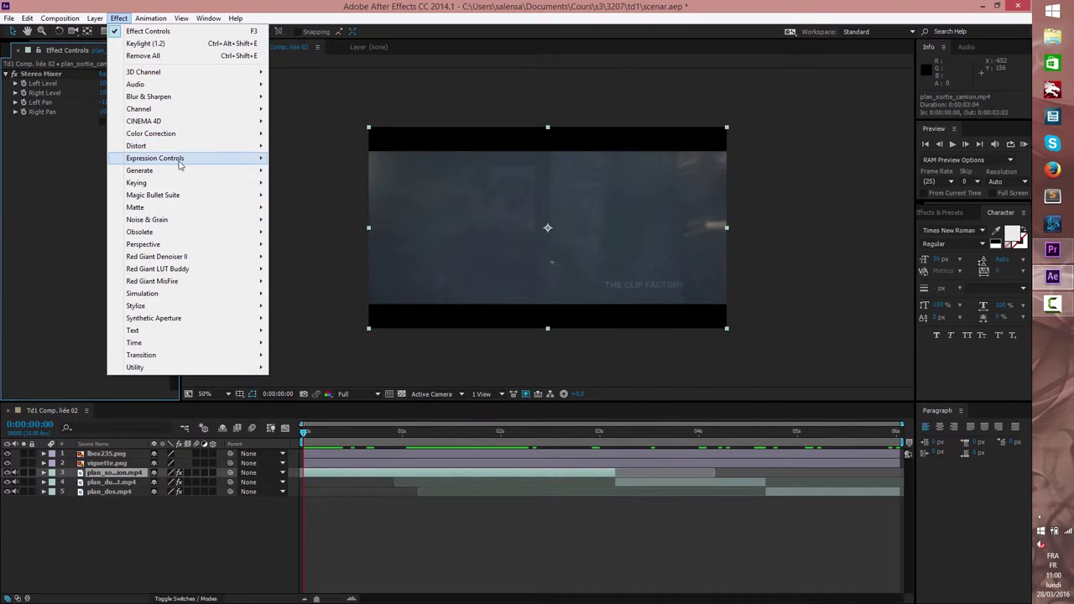
pyautogui.moveTo(193, 130)
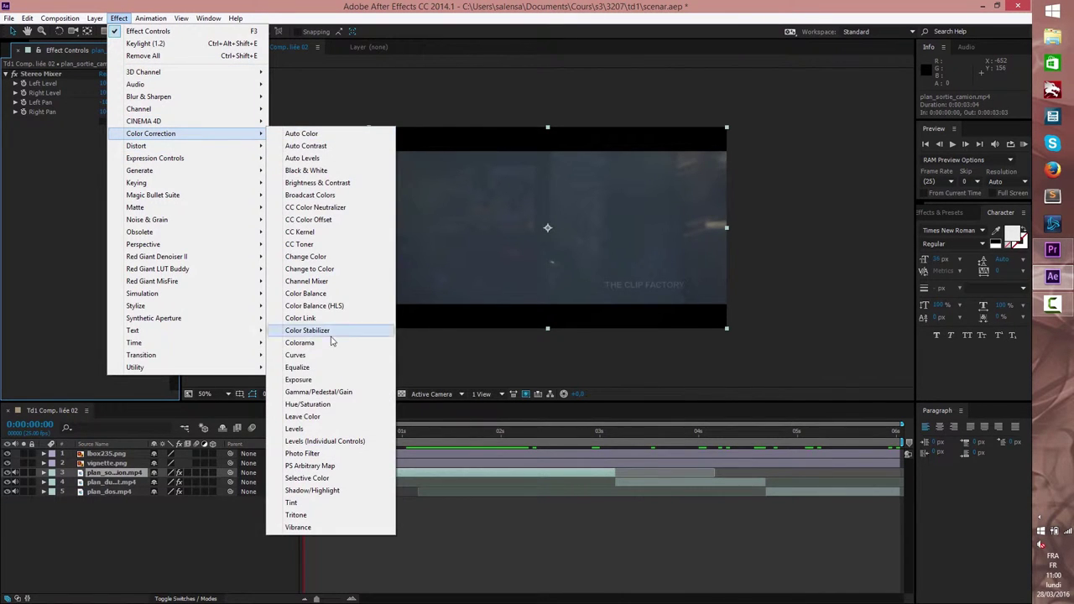
pyautogui.click(295, 429)
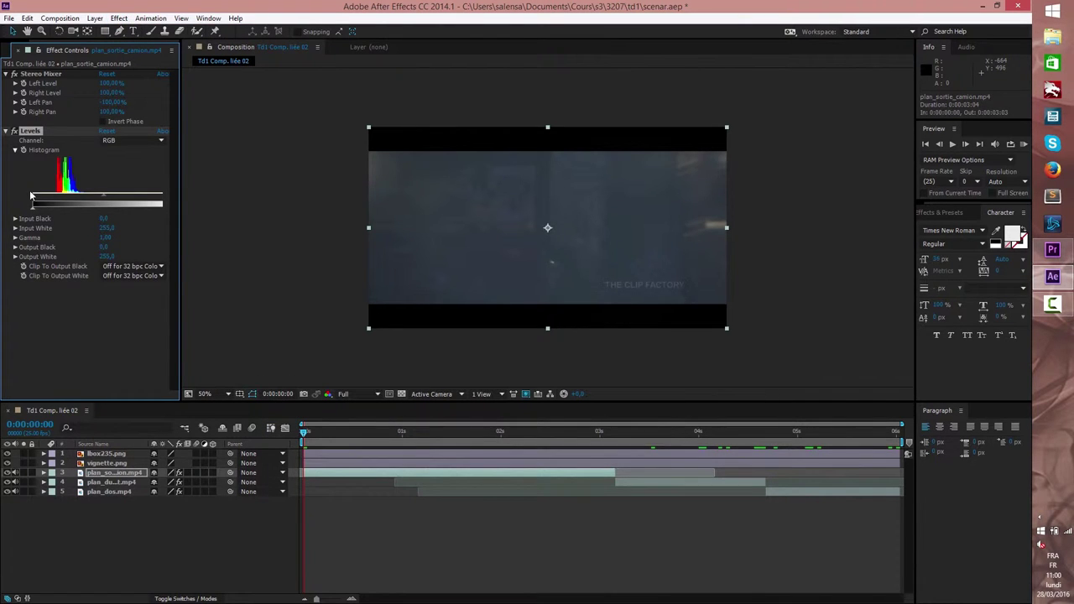
# Step: Set the Levels of plan_sortie_camion.mp4 to Input Black 37 and Gamma 1.07, and check the grade at 0:00:02:14
pyautogui.moveTo(32, 204); pyautogui.dragTo(52, 203)
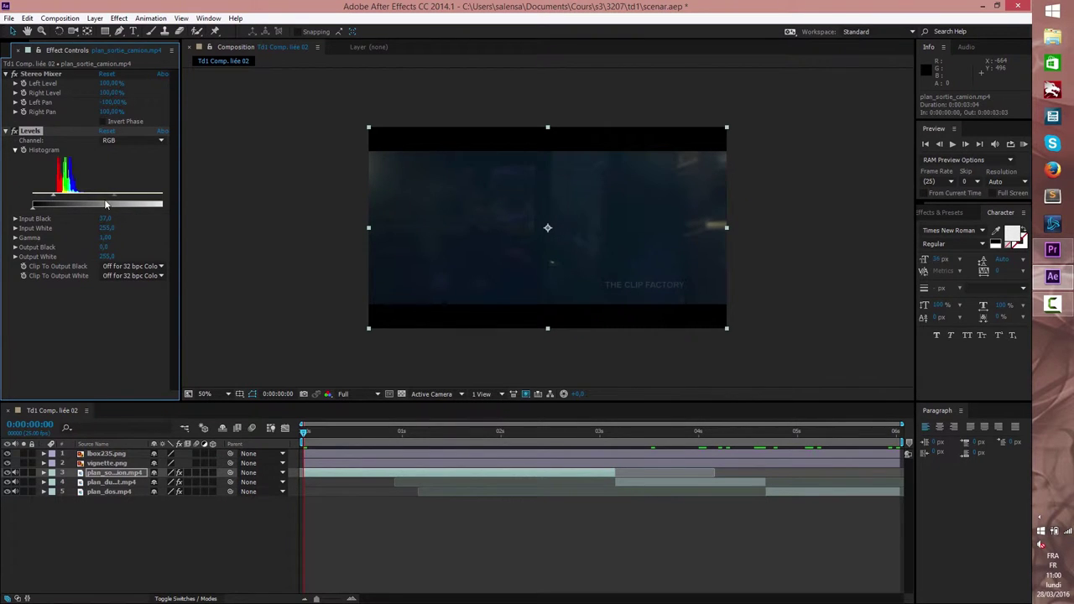
pyautogui.moveTo(116, 202)
pyautogui.mouseDown()
pyautogui.moveTo(74, 203)
pyautogui.moveTo(114, 199)
pyautogui.mouseUp()
pyautogui.moveTo(307, 431); pyautogui.dragTo(560, 438)
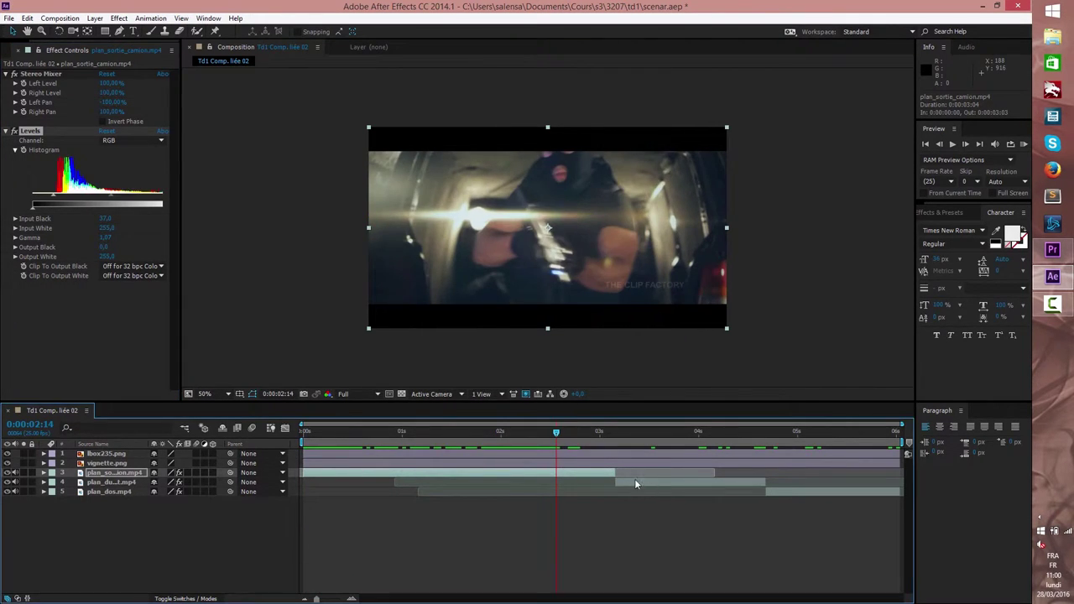
# Step: Apply Levels to plan_du_haut.mp4 with Input Black 25 and Gamma 0.72, judging the image at 0:00:04:04
pyautogui.click(635, 483)
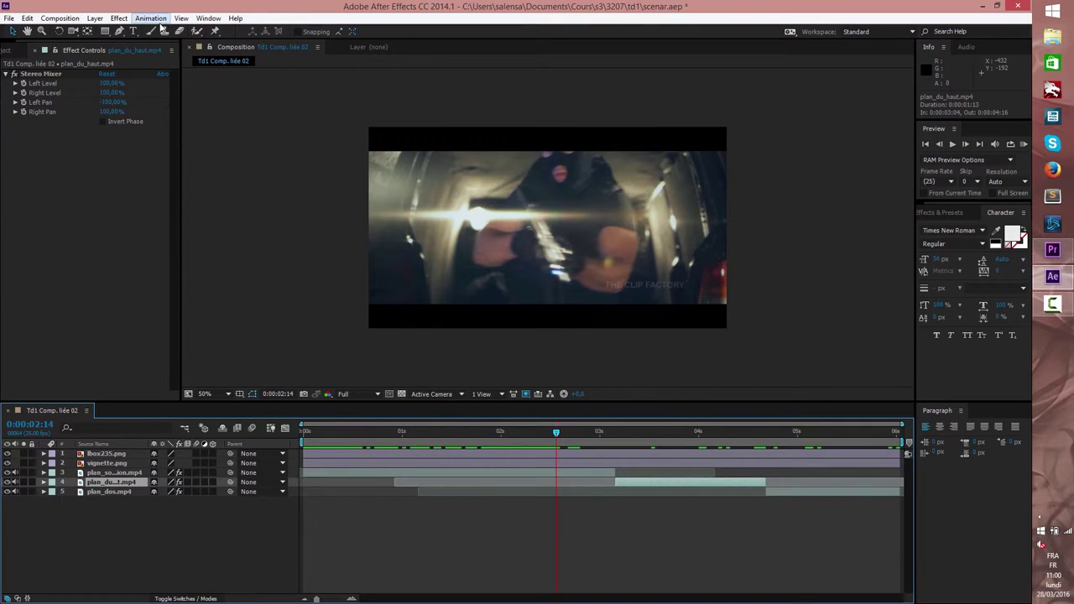
pyautogui.click(119, 18)
pyautogui.moveTo(180, 137)
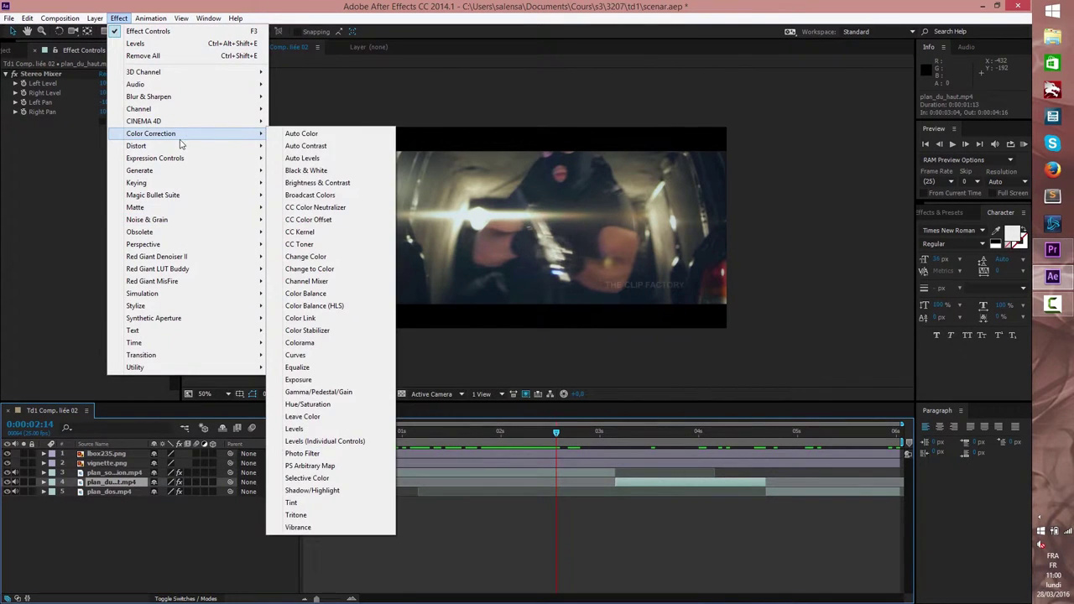
pyautogui.click(296, 429)
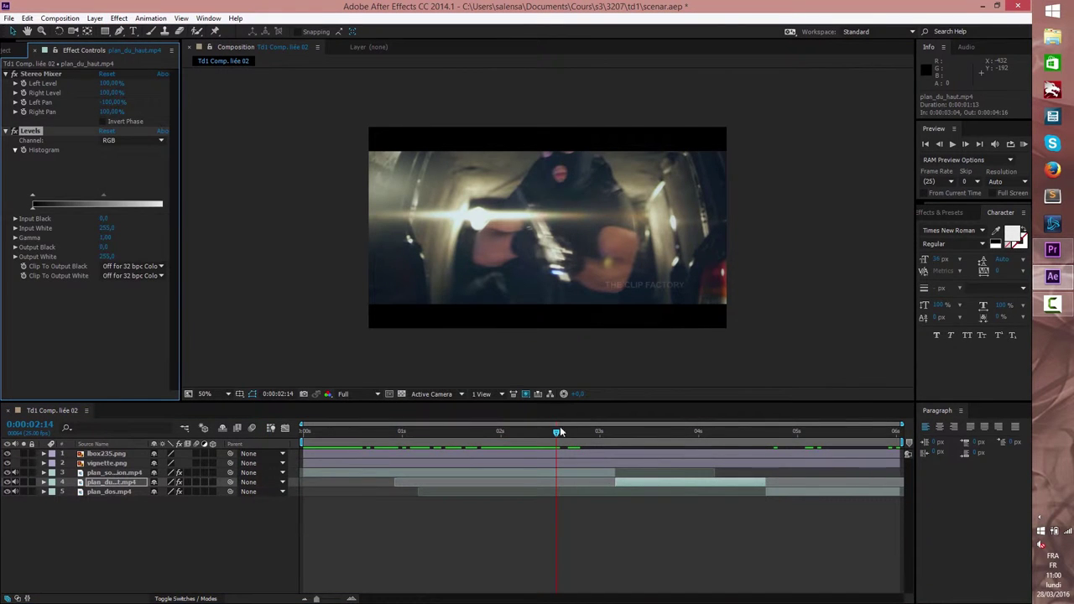
pyautogui.moveTo(561, 432); pyautogui.dragTo(716, 440)
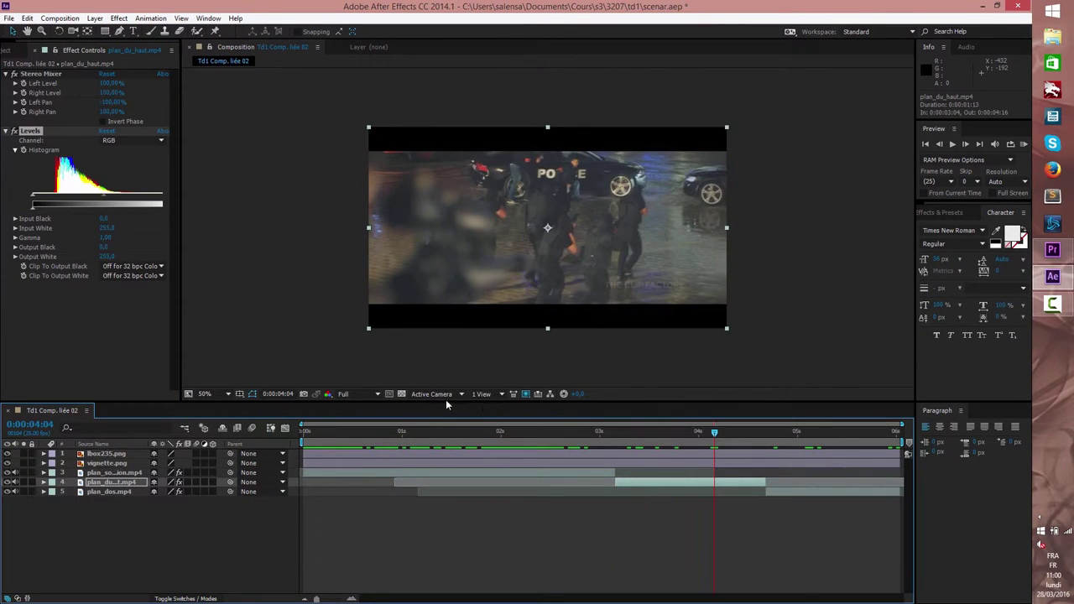
pyautogui.moveTo(30, 200); pyautogui.dragTo(50, 201)
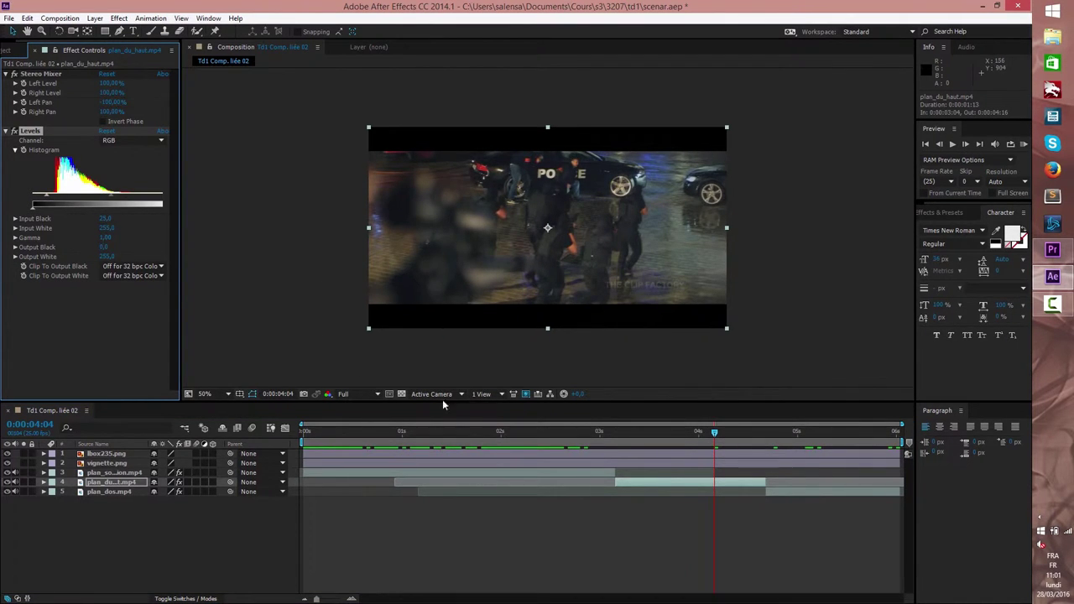
pyautogui.moveTo(109, 197); pyautogui.dragTo(124, 202)
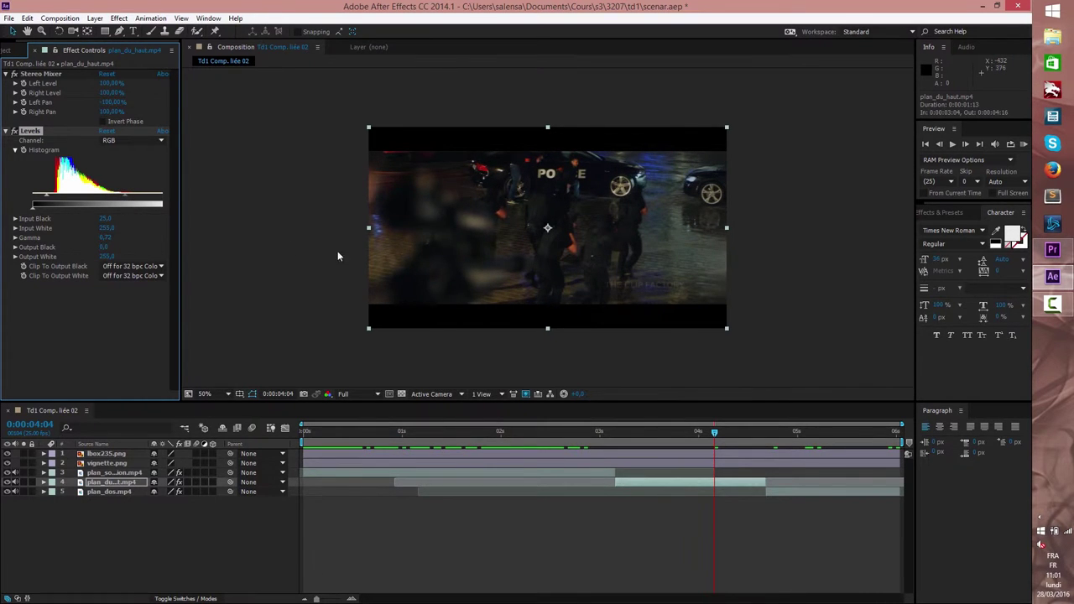
# Step: Apply Levels to plan_dos.mp4 with Input Black 49 and Gamma 0.78, judging the image at 0:00:05:04
pyautogui.click(789, 492)
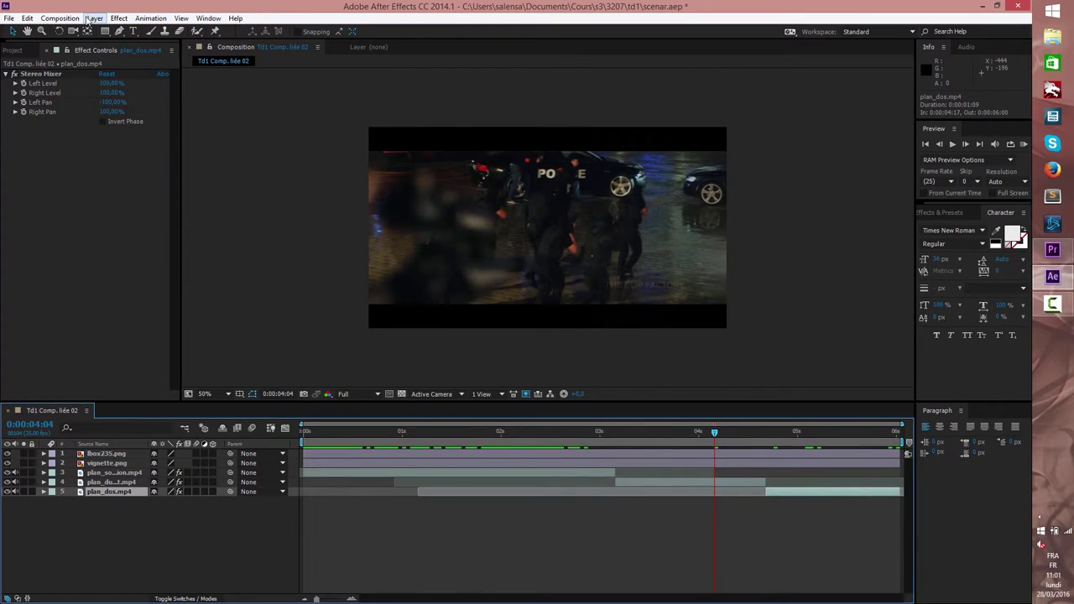
pyautogui.click(118, 17)
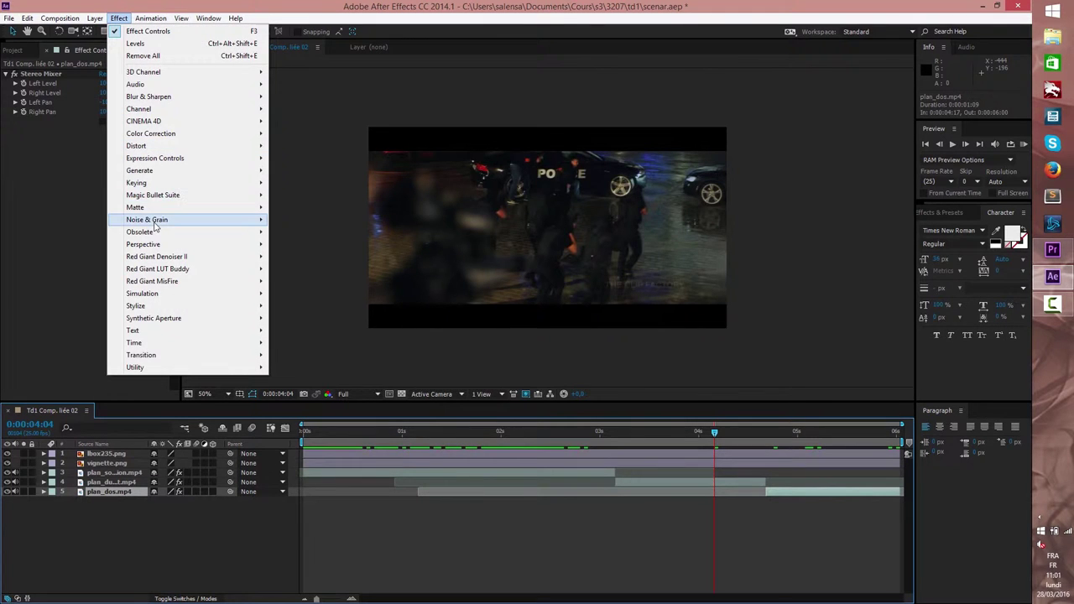
pyautogui.moveTo(204, 134)
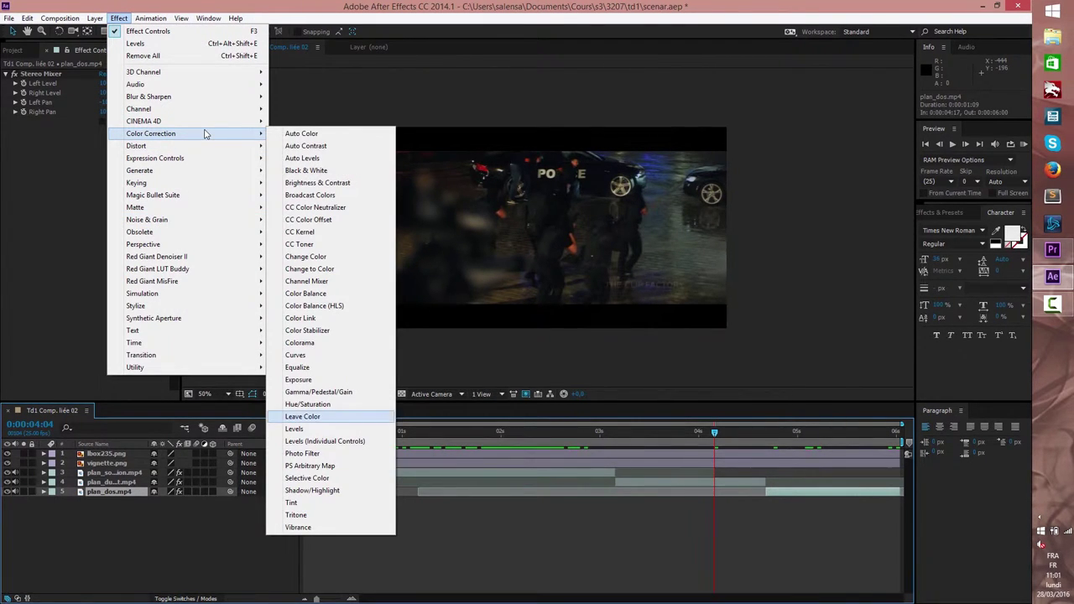
pyautogui.press('Down')
pyautogui.press('Return')
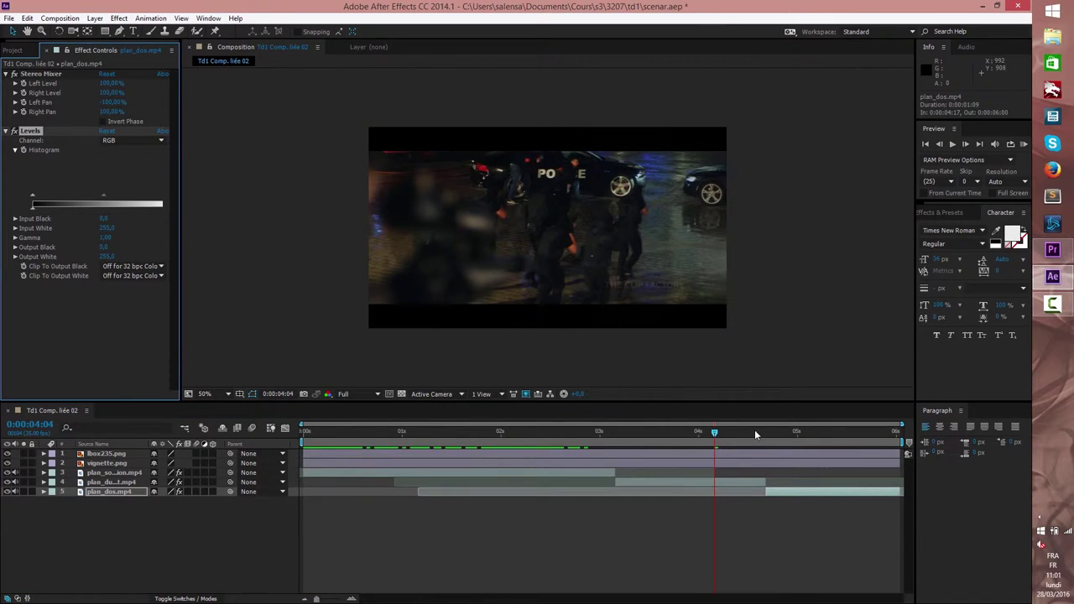
pyautogui.moveTo(717, 433); pyautogui.dragTo(814, 434)
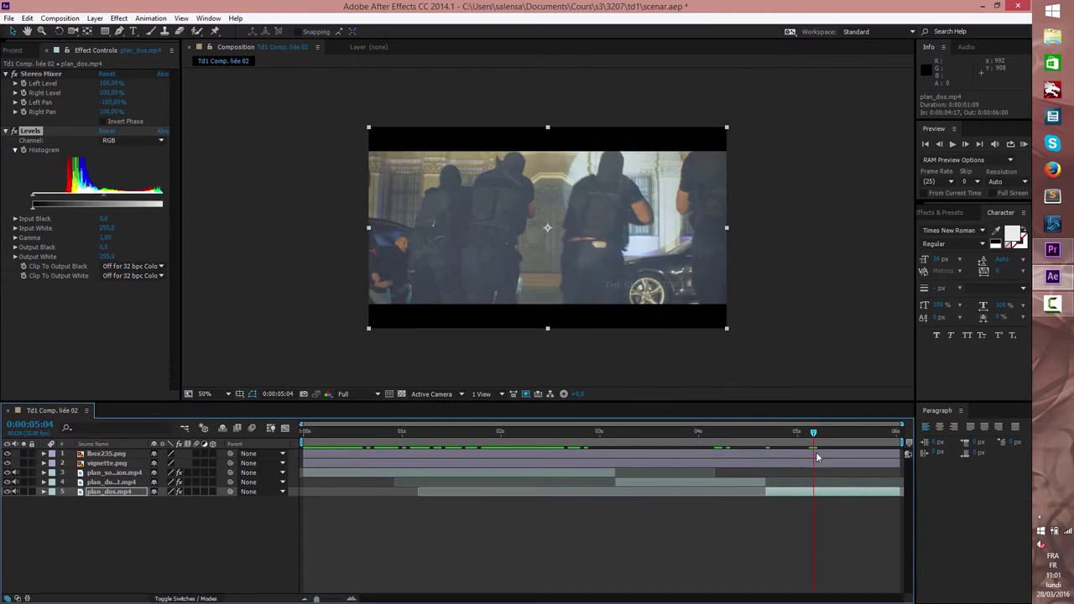
pyautogui.click(788, 501)
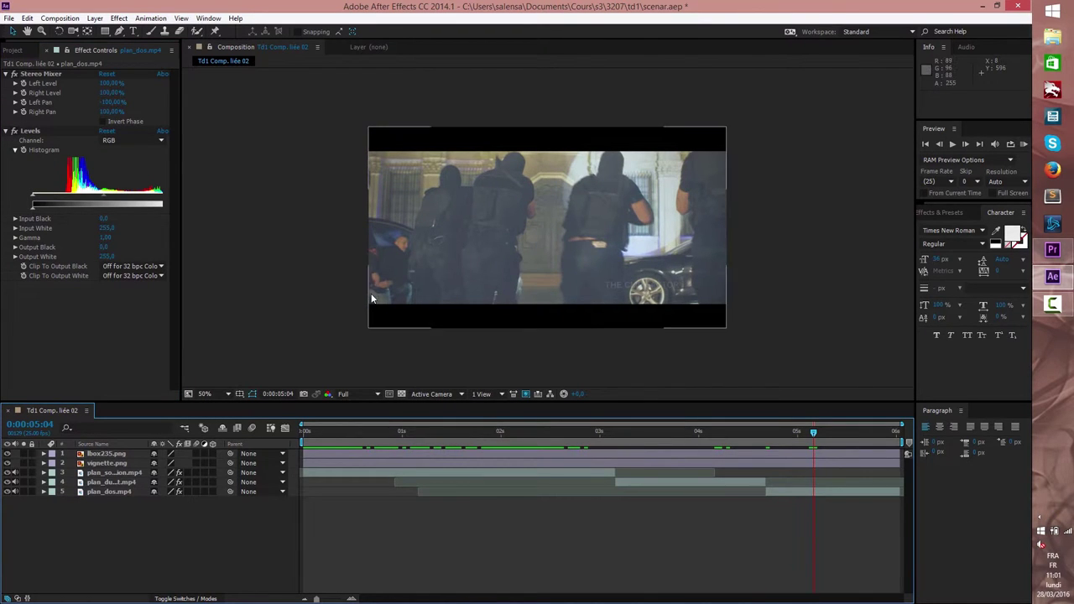
pyautogui.moveTo(35, 203); pyautogui.dragTo(130, 208)
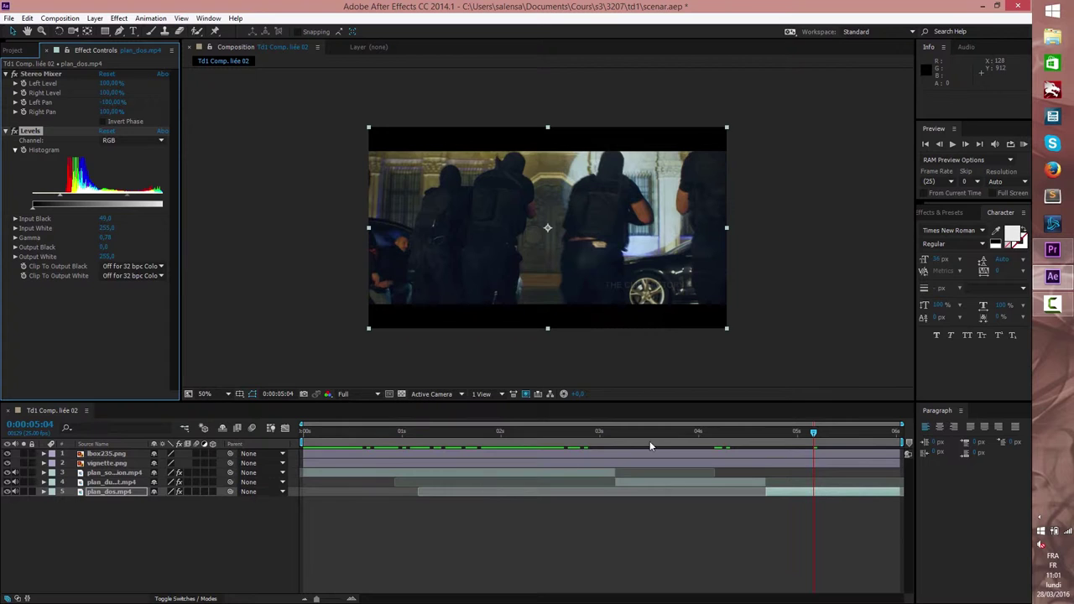
# Step: Return to the start of the composition and apply the Curves effect to plan_sortie_camion.mp4
pyautogui.click(814, 435)
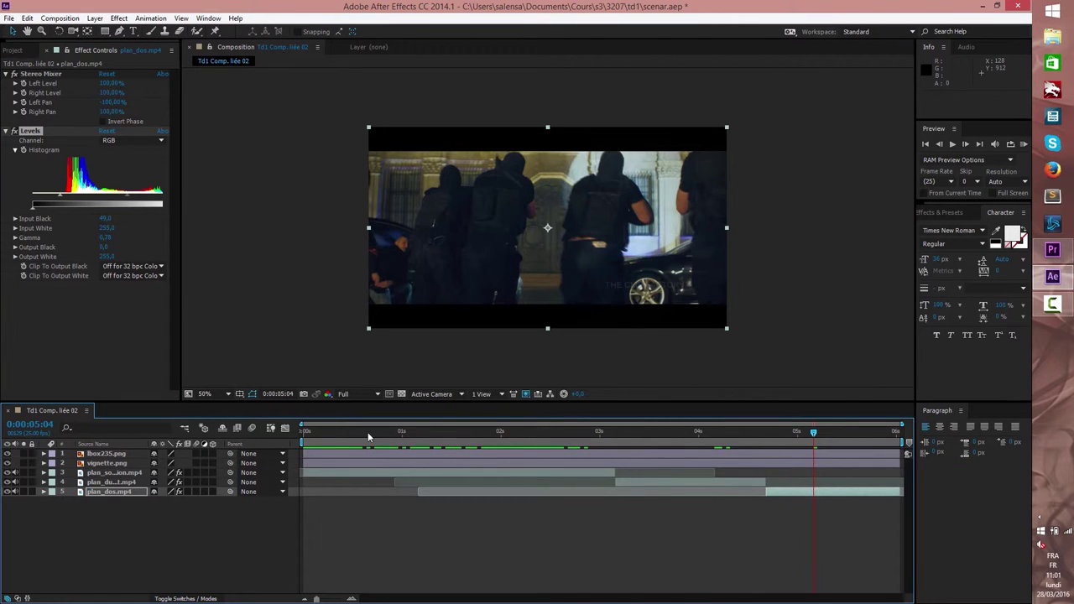
pyautogui.click(311, 434)
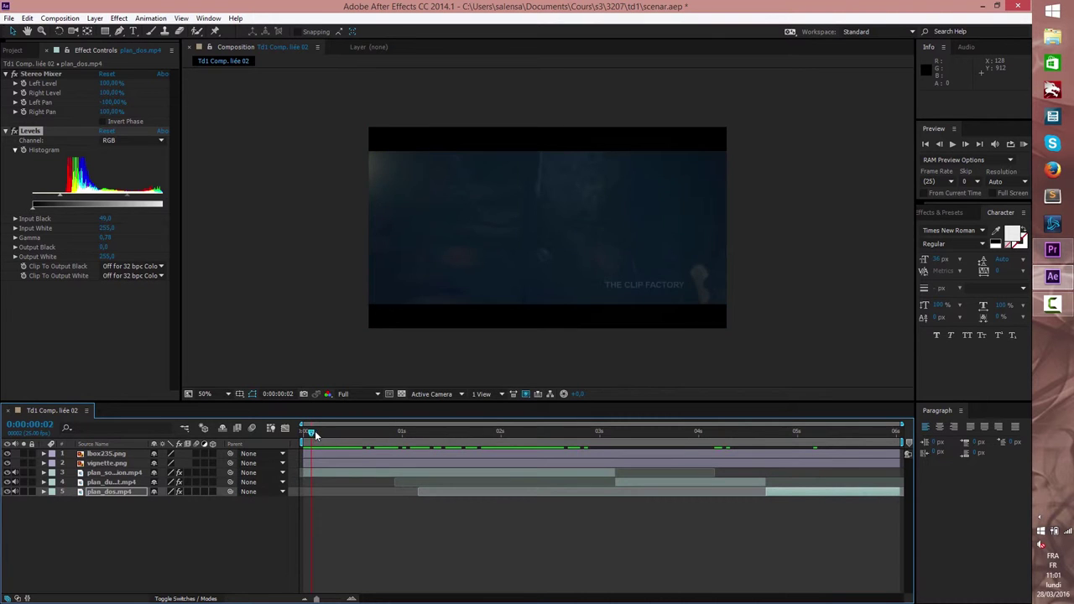
pyautogui.moveTo(314, 430); pyautogui.dragTo(297, 406)
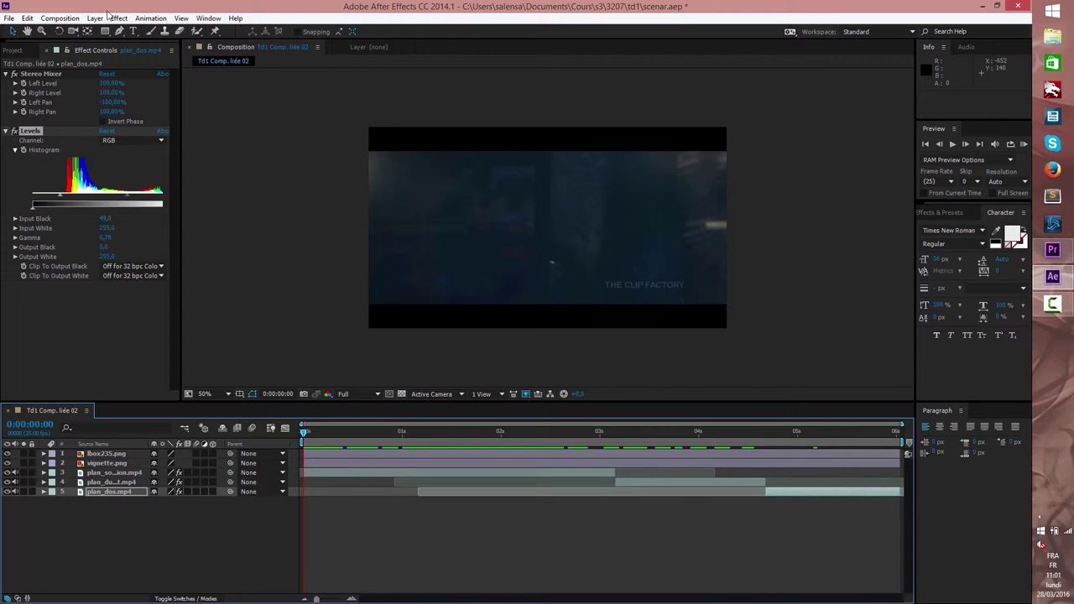
pyautogui.click(339, 476)
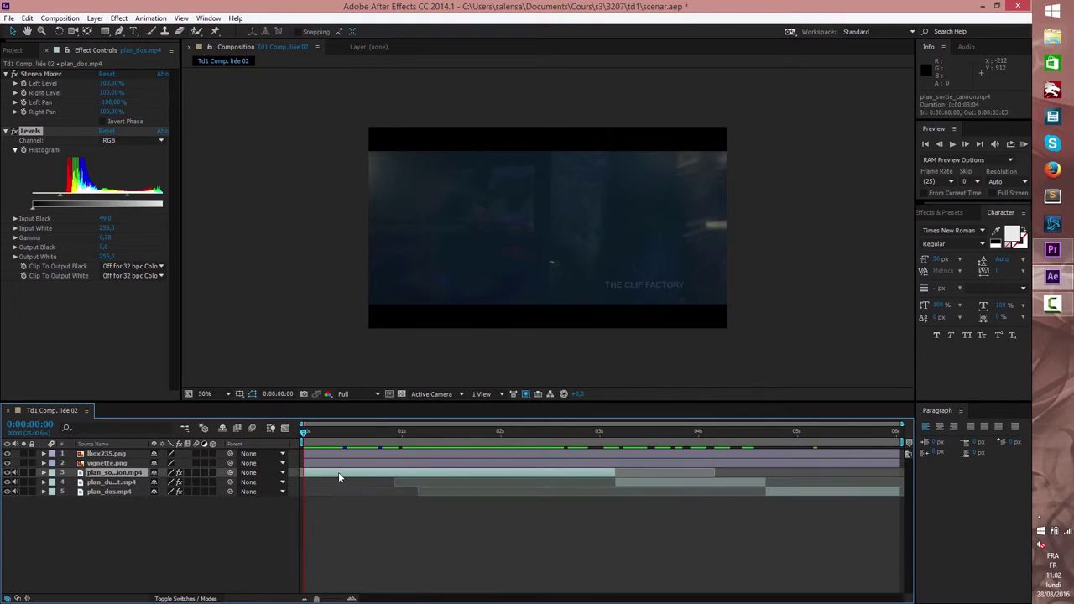
pyautogui.click(120, 17)
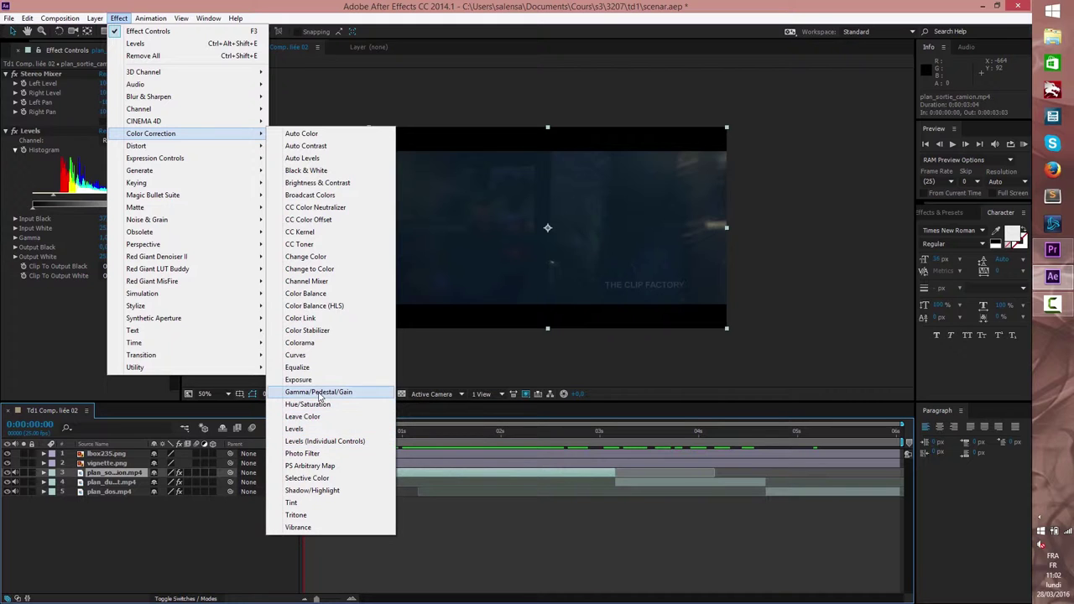
pyautogui.click(318, 355)
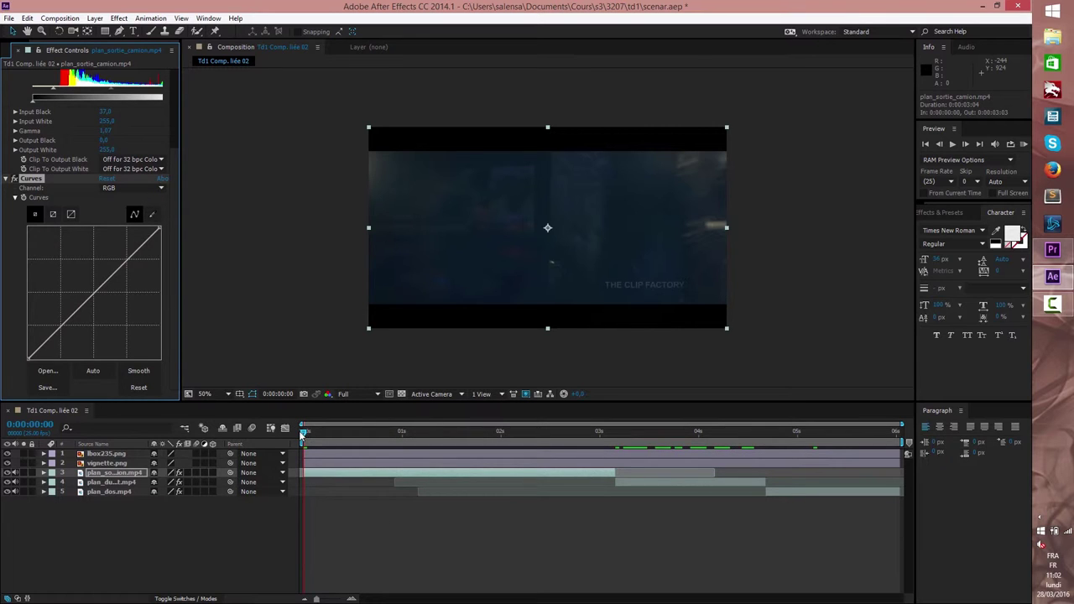
# Step: Raise the midtones of the Blue curve slightly on plan_sortie_camion.mp4 and review the clip up to 0:00:02:12
pyautogui.moveTo(308, 435); pyautogui.dragTo(359, 434)
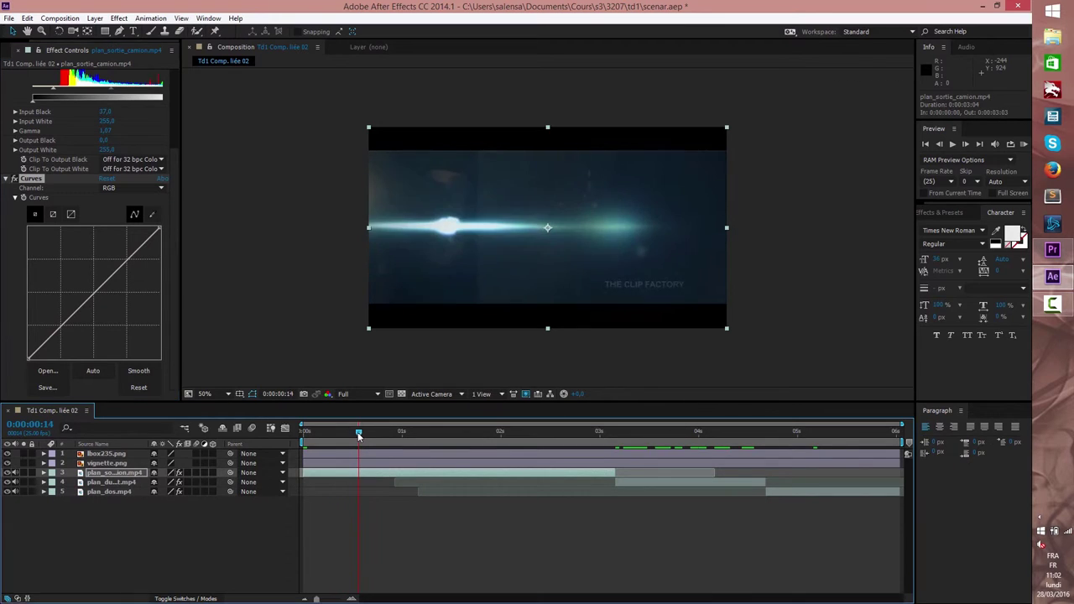
pyautogui.click(138, 189)
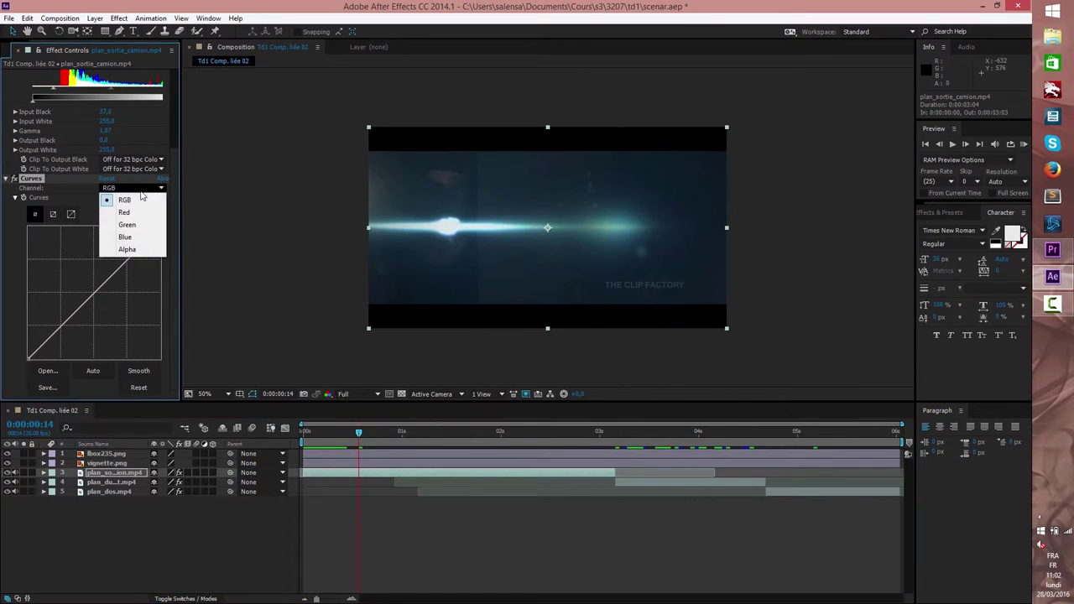
pyautogui.click(128, 240)
pyautogui.moveTo(107, 282)
pyautogui.mouseDown()
pyautogui.moveTo(122, 301)
pyautogui.moveTo(94, 294)
pyautogui.mouseUp()
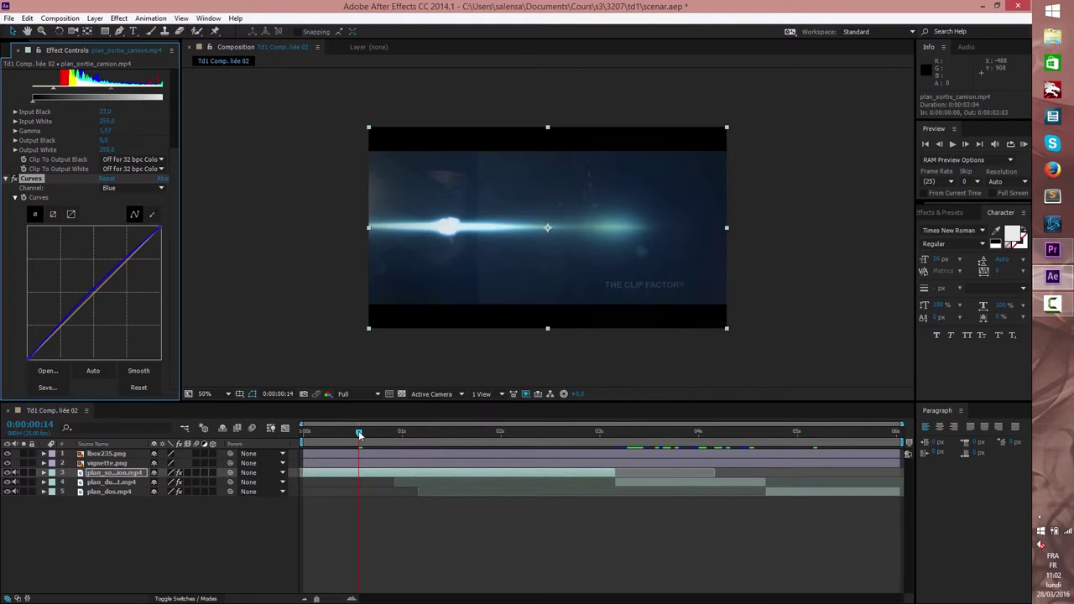
pyautogui.press('KP_0')
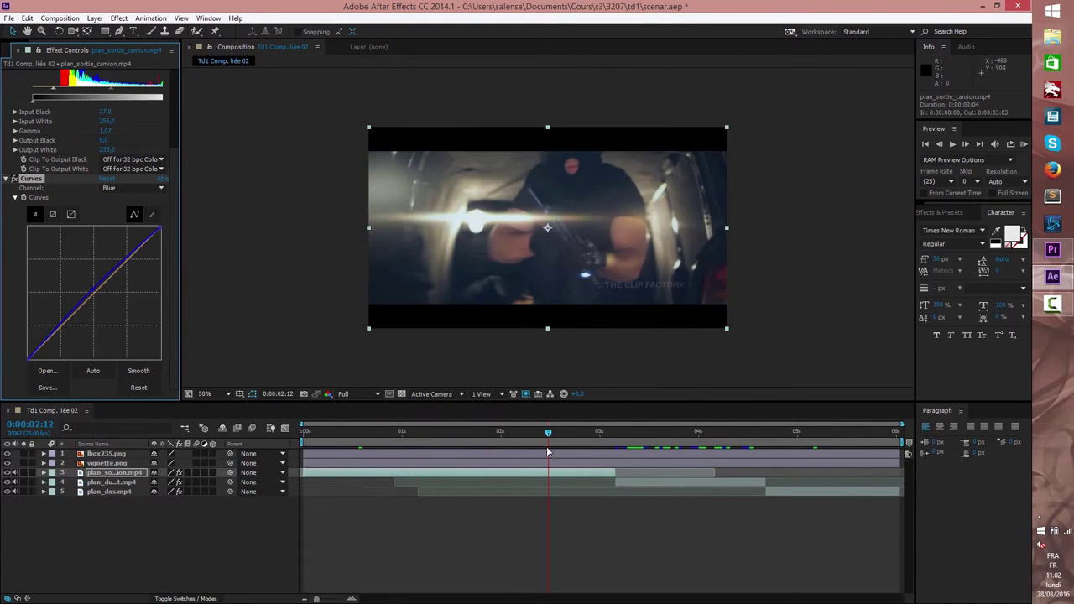
pyautogui.click(214, 302)
# Step: Lower the midtones of the Red curve slightly on plan_sortie_camion.mp4
pyautogui.click(139, 187)
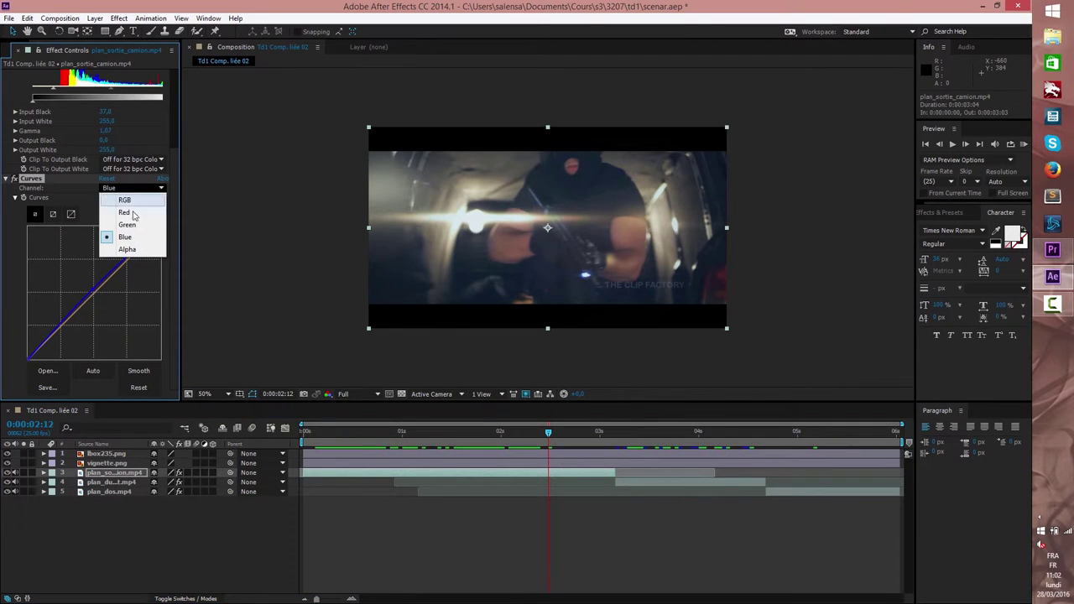
pyautogui.click(126, 212)
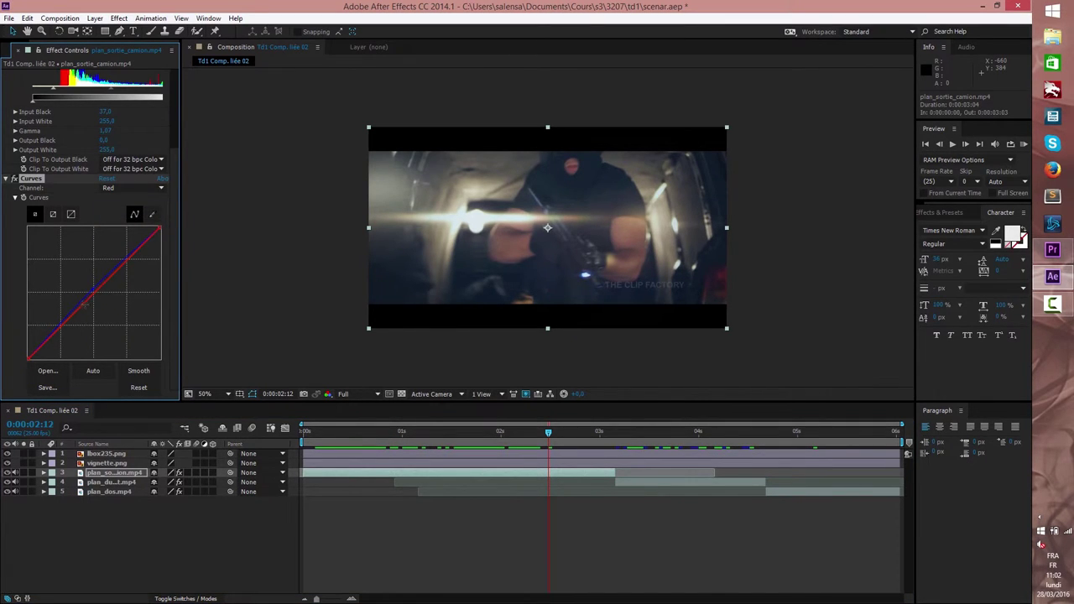
pyautogui.moveTo(84, 303)
pyautogui.mouseDown()
pyautogui.moveTo(102, 328)
pyautogui.moveTo(87, 310)
pyautogui.mouseUp()
pyautogui.moveTo(87, 311); pyautogui.dragTo(86, 305)
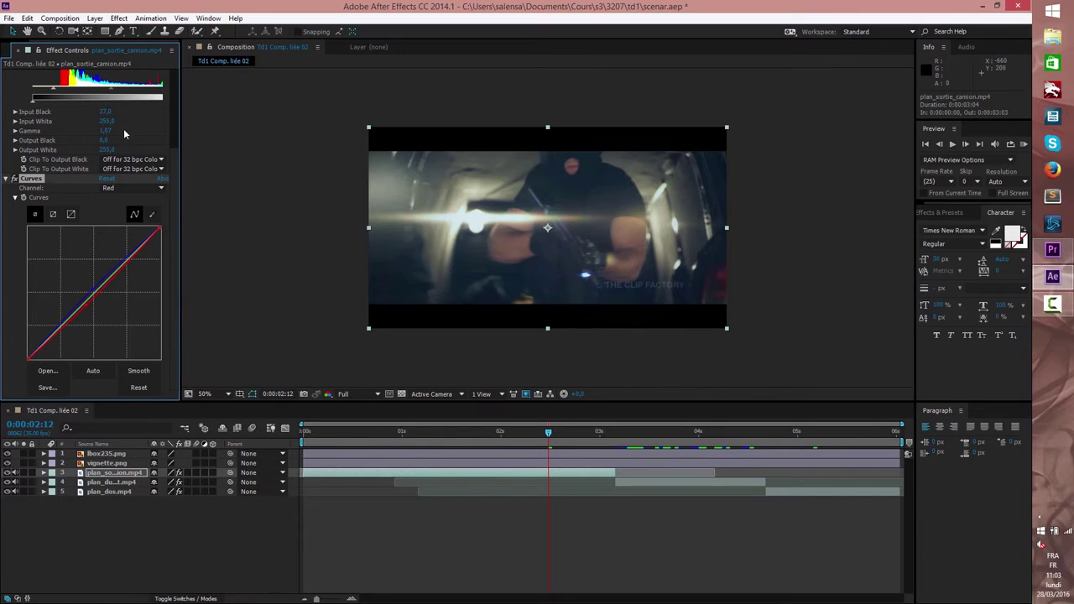
# Step: View the Green curve of plan_sortie_camion.mp4 and return its Curves channel to RGB
pyautogui.click(115, 189)
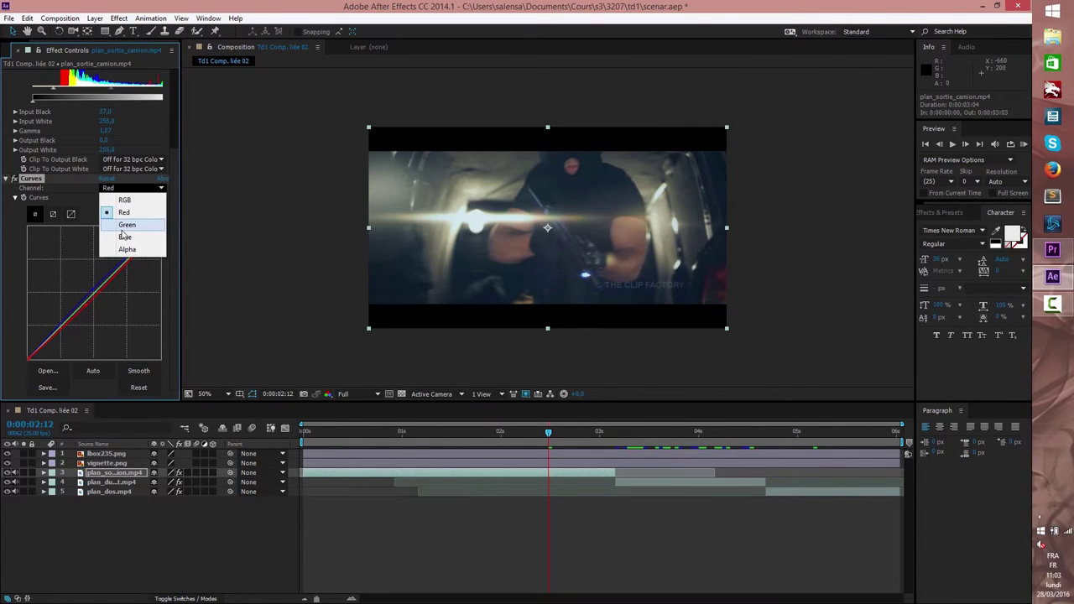
pyautogui.click(121, 227)
pyautogui.click(126, 189)
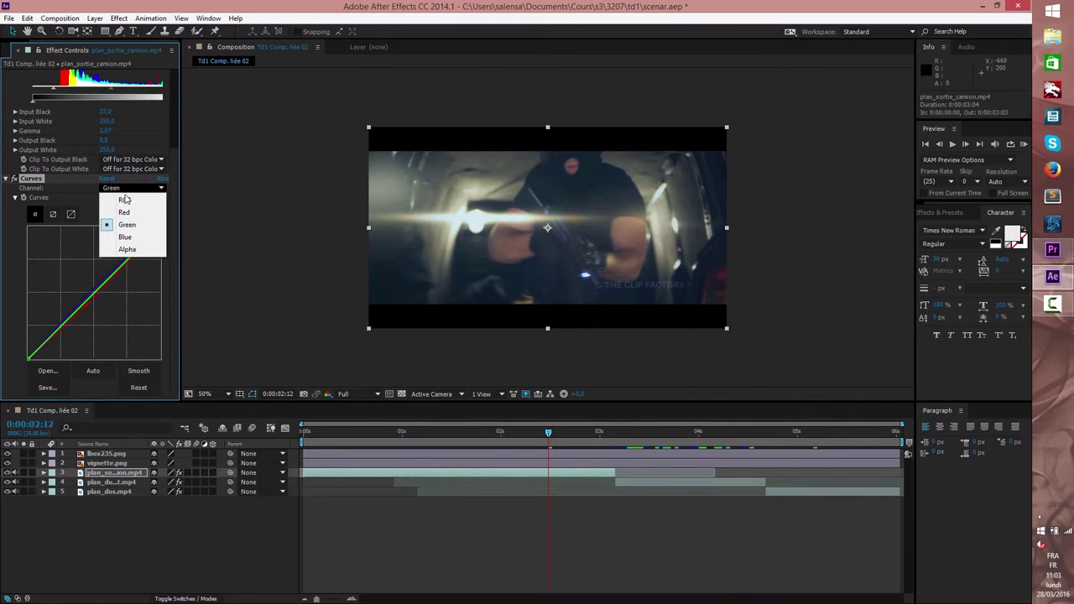
pyautogui.click(124, 199)
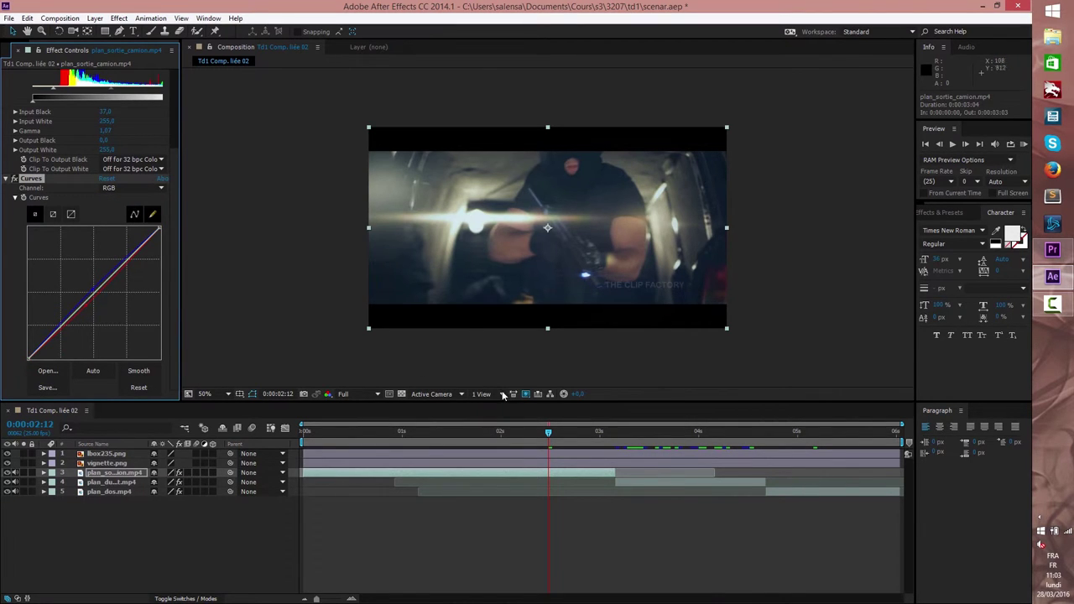
# Step: Apply the Curves effect to plan_du_haut.mp4, with the composition viewed at 0:00:04:05
pyautogui.click(638, 481)
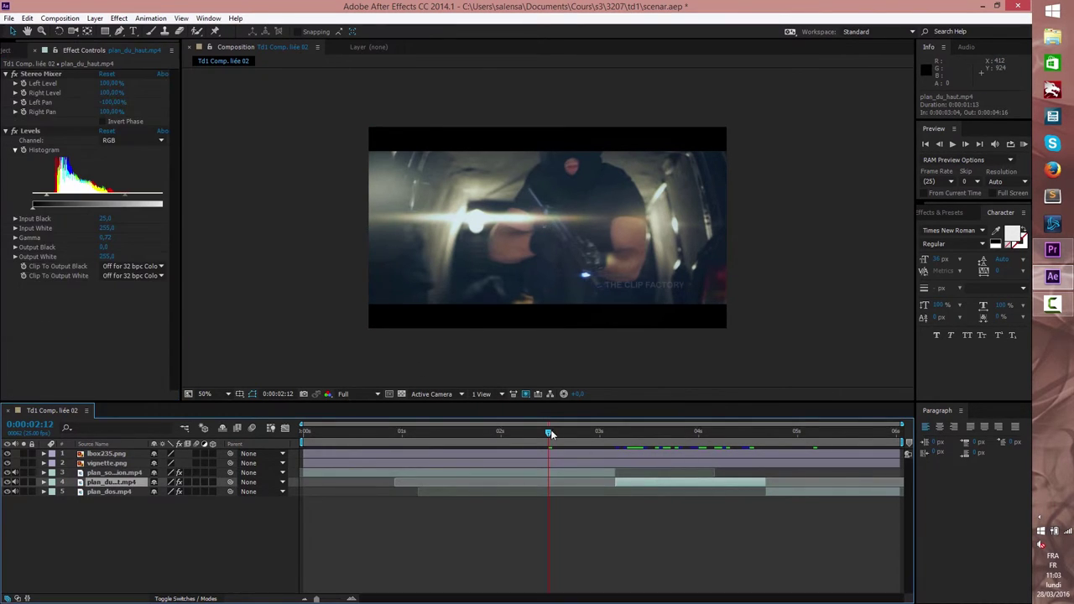
pyautogui.moveTo(551, 433); pyautogui.dragTo(720, 439)
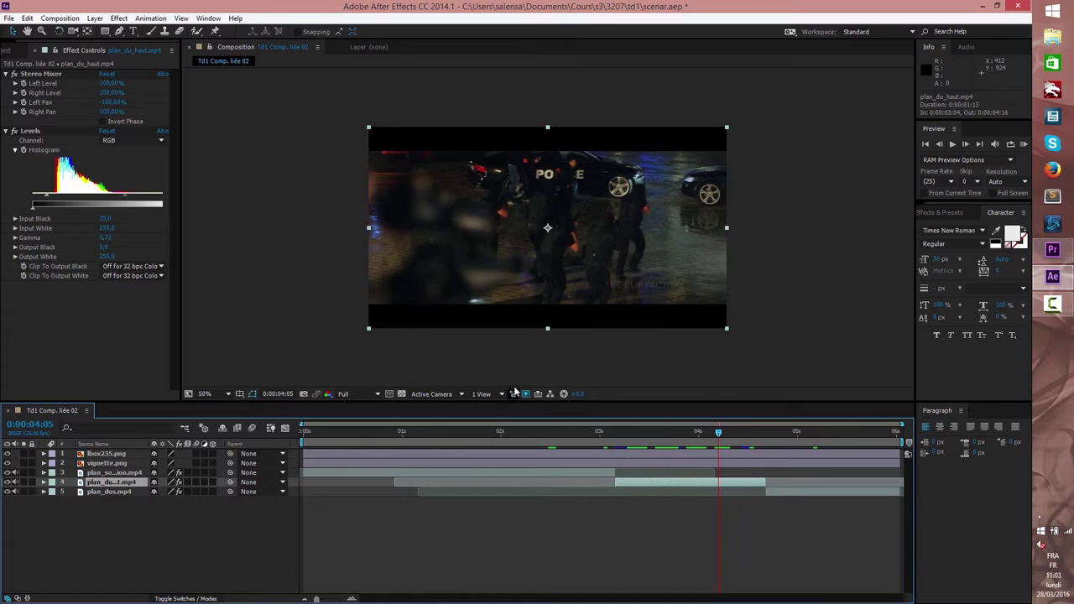
pyautogui.click(126, 18)
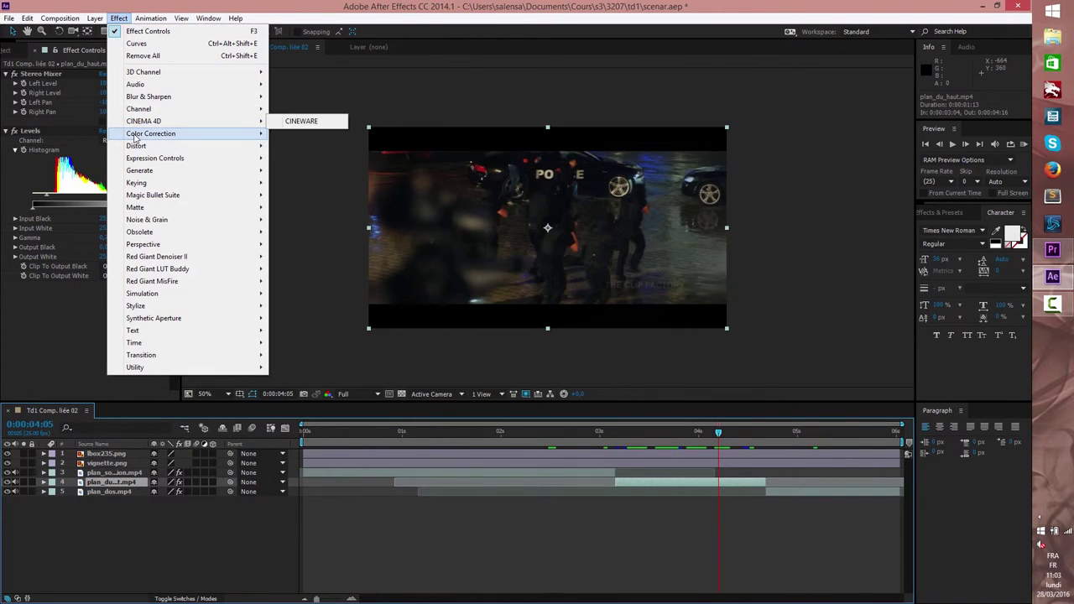
pyautogui.moveTo(256, 135)
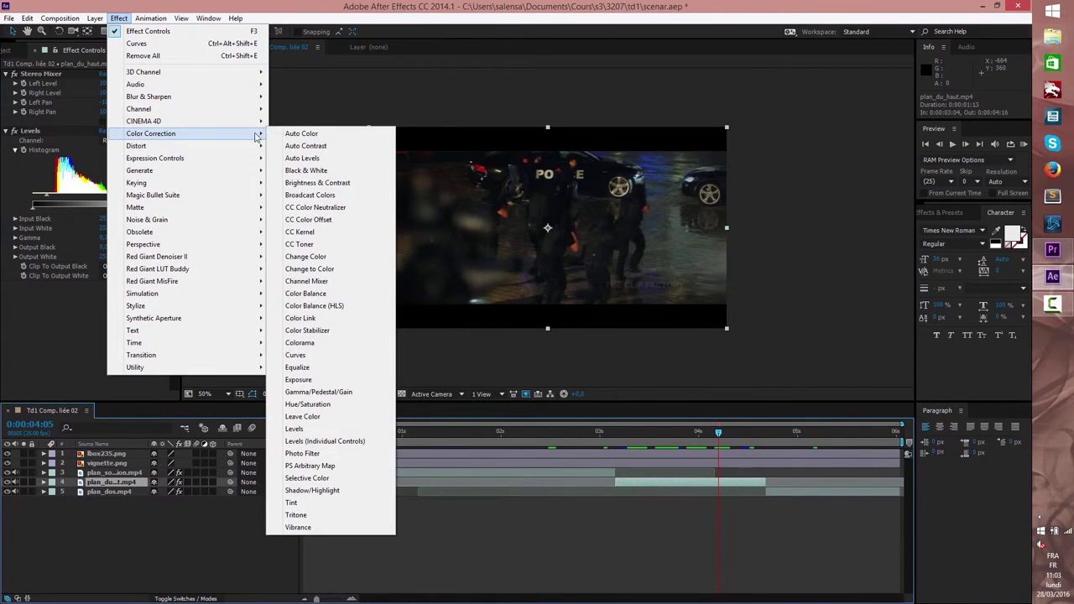
pyautogui.click(292, 355)
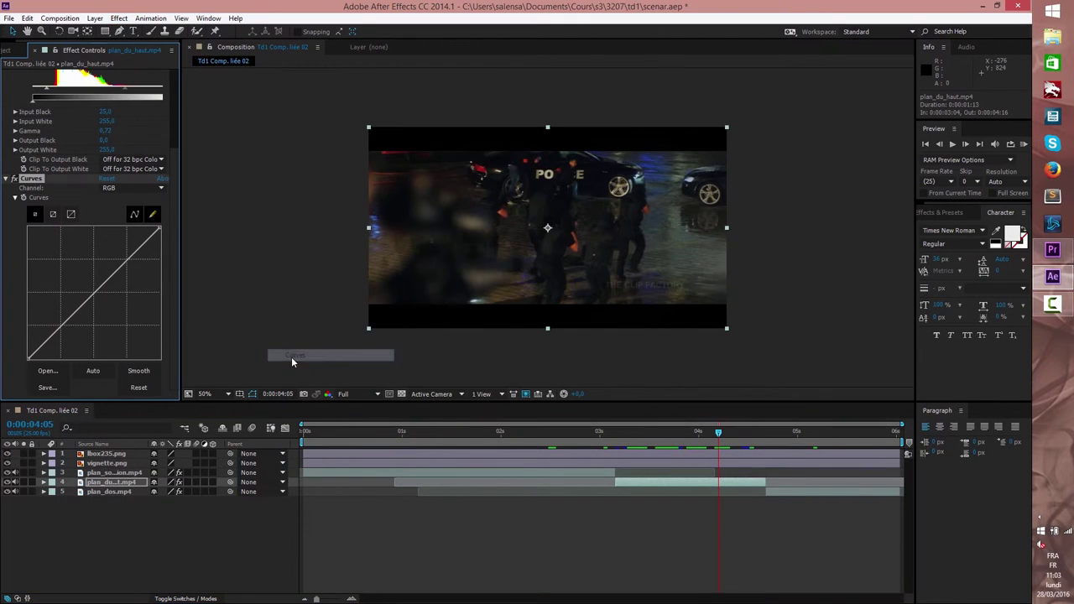
# Step: Adjust the midtones of the Blue curve slightly on plan_du_haut.mp4
pyautogui.click(141, 187)
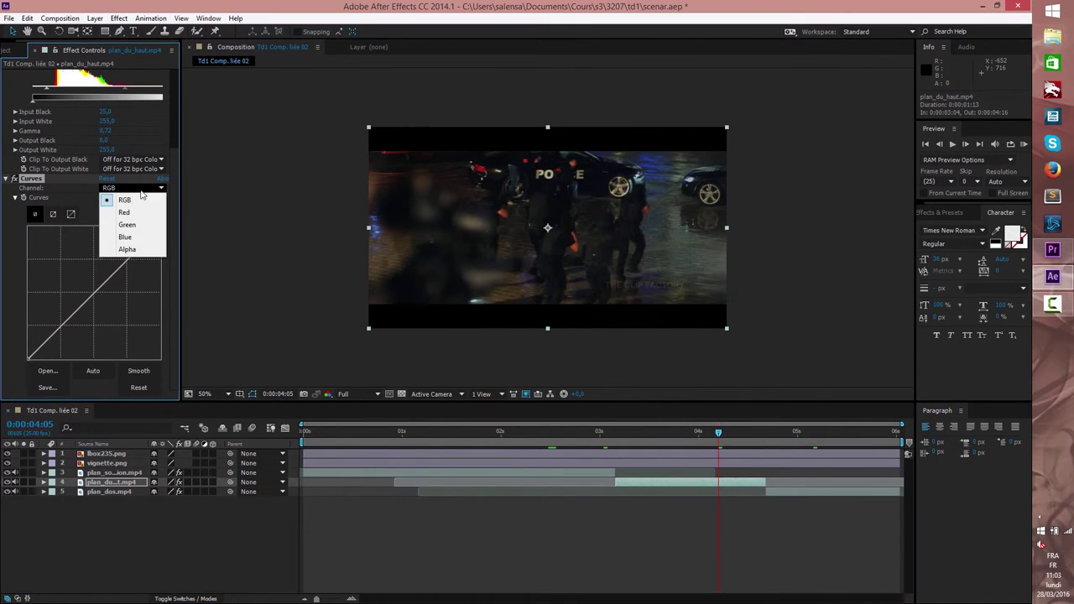
pyautogui.click(125, 237)
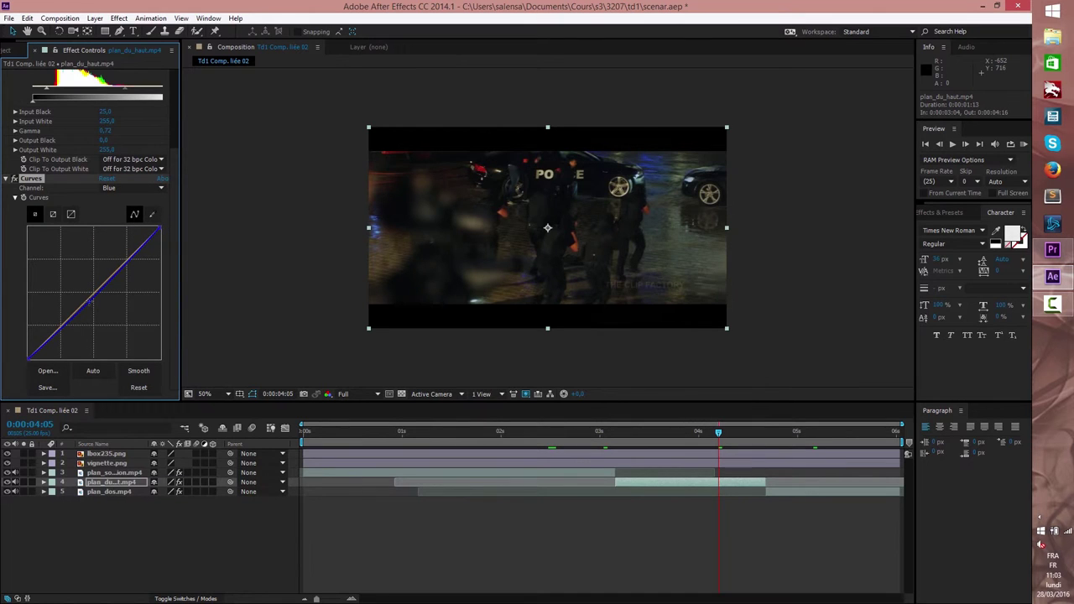
pyautogui.moveTo(89, 300)
pyautogui.mouseDown()
pyautogui.moveTo(95, 319)
pyautogui.moveTo(83, 304)
pyautogui.mouseUp()
# Step: Apply the Curves effect to plan_dos.mp4, with the composition viewed at 0:00:04:24
pyautogui.click(782, 491)
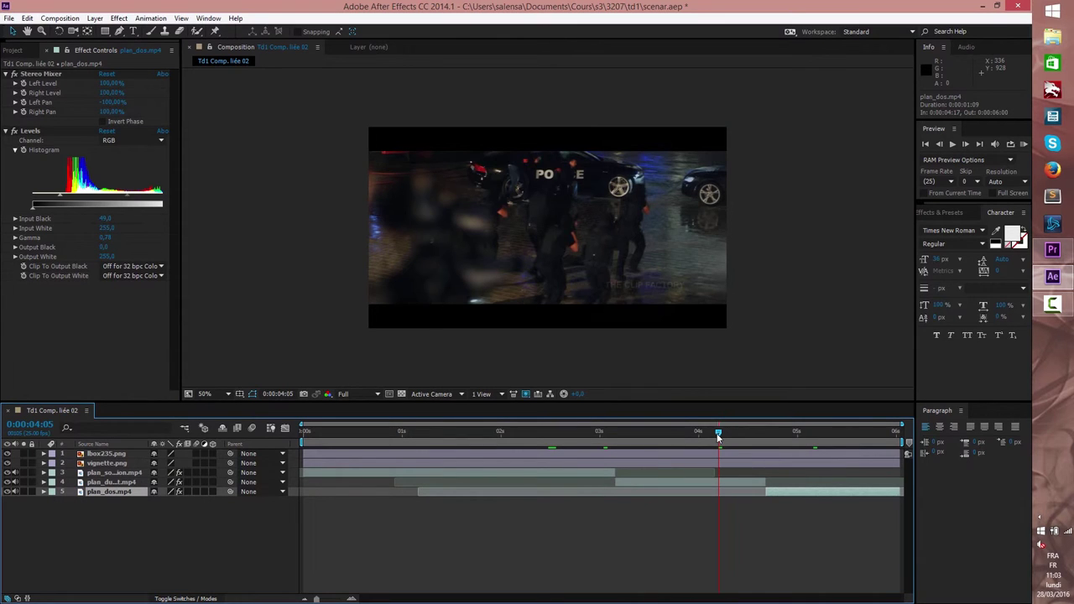
pyautogui.moveTo(719, 436); pyautogui.dragTo(794, 433)
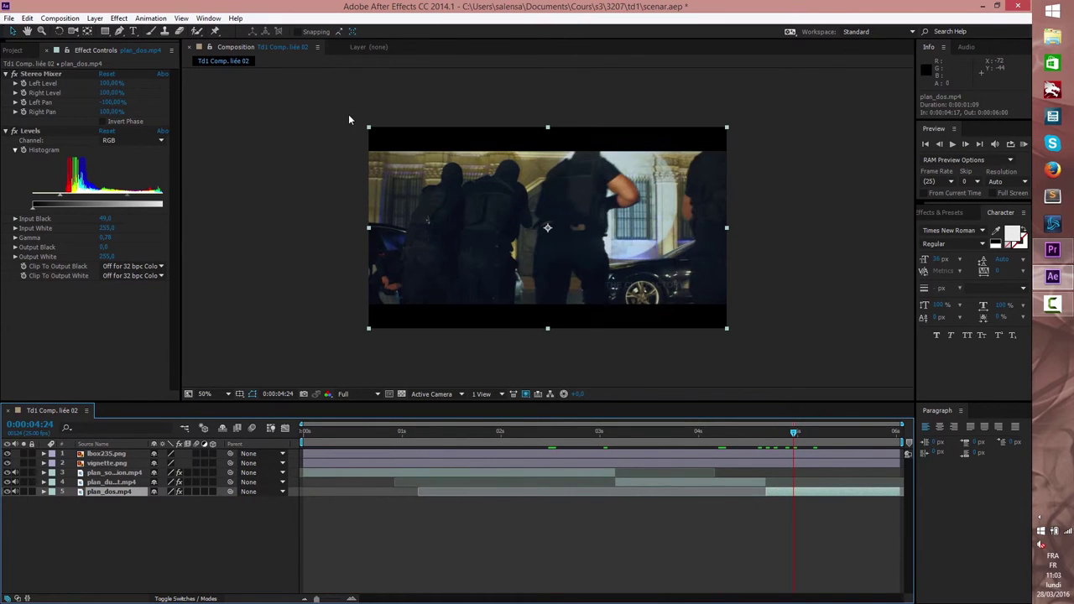
pyautogui.click(115, 18)
pyautogui.moveTo(205, 140)
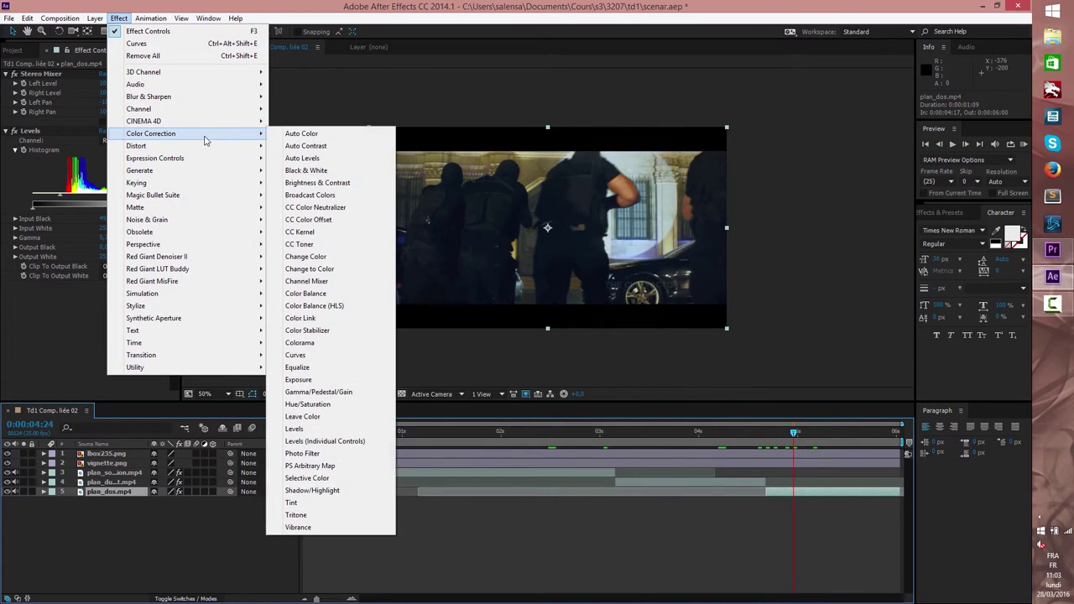
pyautogui.click(214, 43)
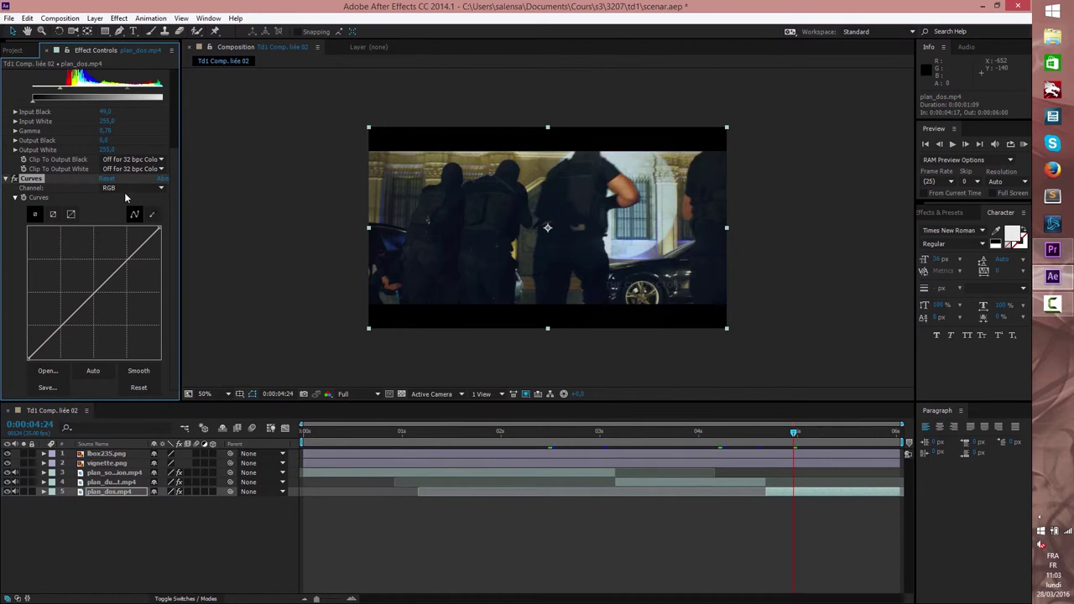
# Step: Raise the midtones of the Blue curve slightly on plan_dos.mp4 and smooth the curve
pyautogui.click(124, 191)
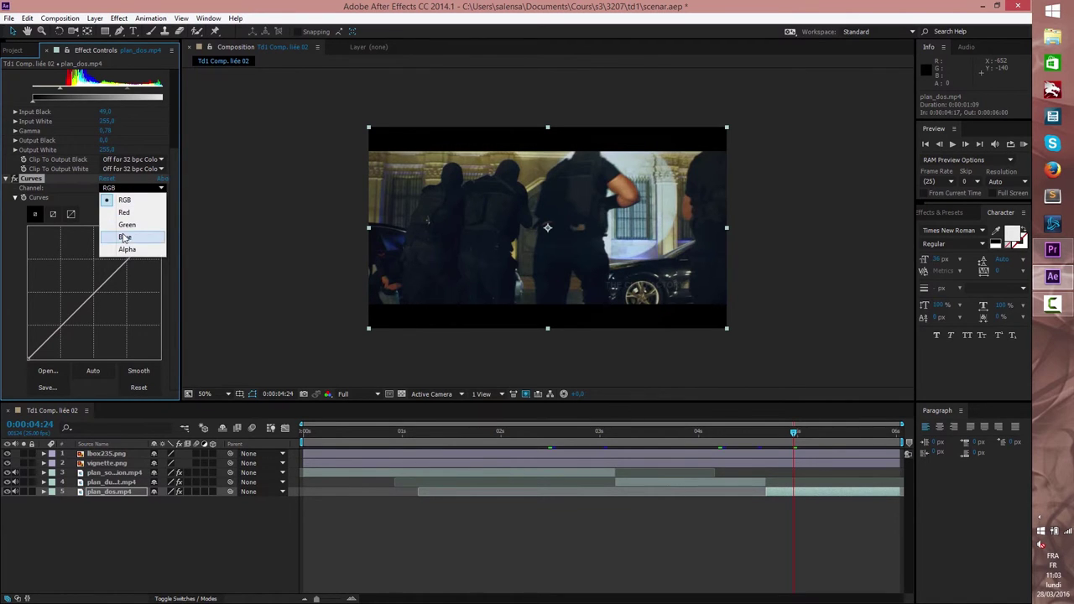
pyautogui.click(124, 238)
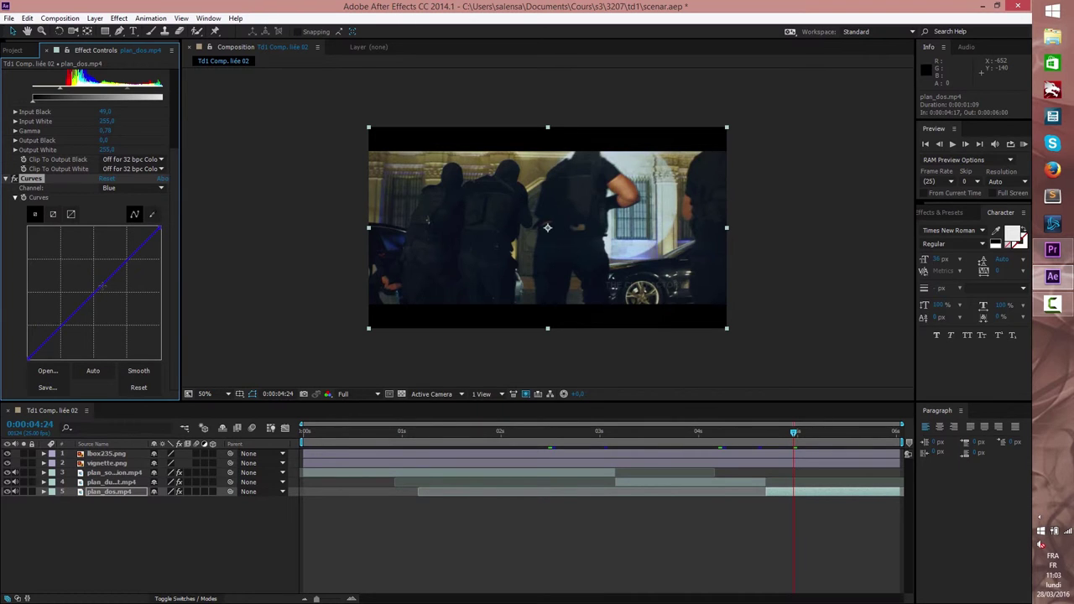
pyautogui.moveTo(97, 288)
pyautogui.mouseDown()
pyautogui.moveTo(107, 296)
pyautogui.moveTo(96, 287)
pyautogui.mouseUp()
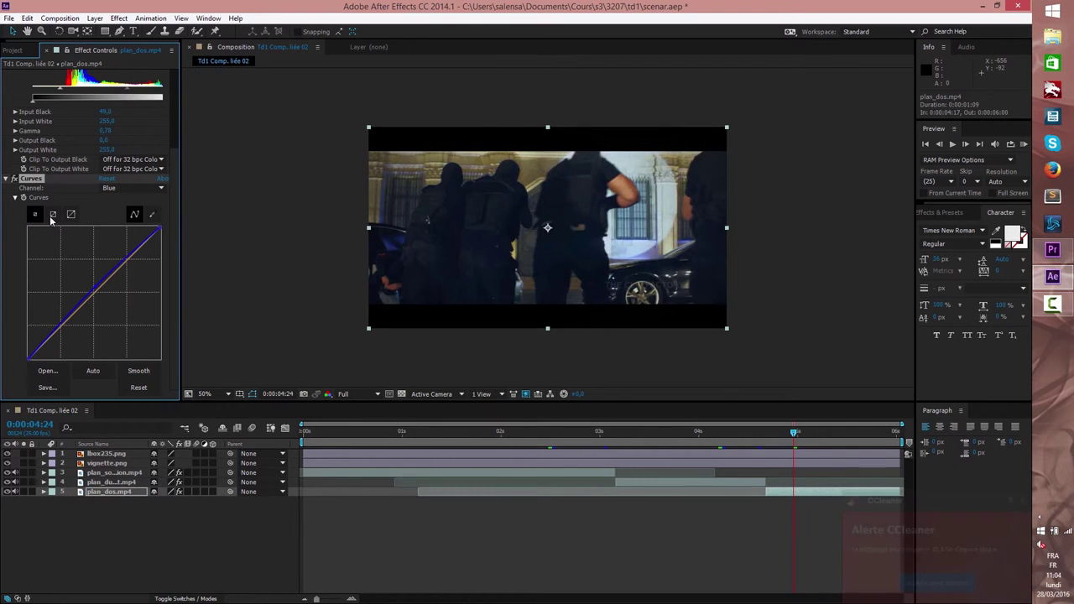
pyautogui.click(138, 371)
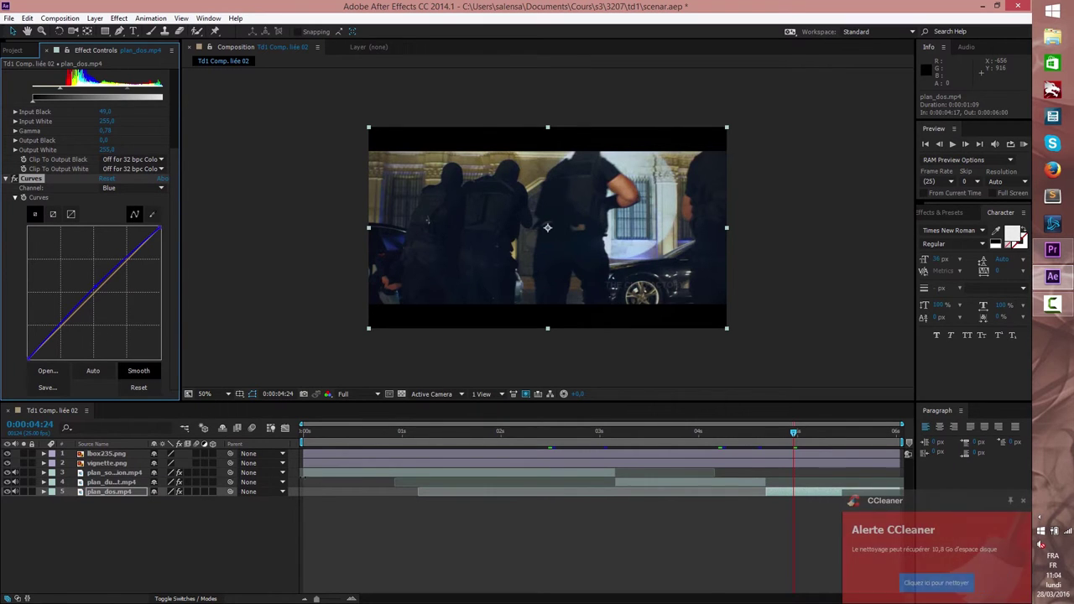
pyautogui.click(1024, 501)
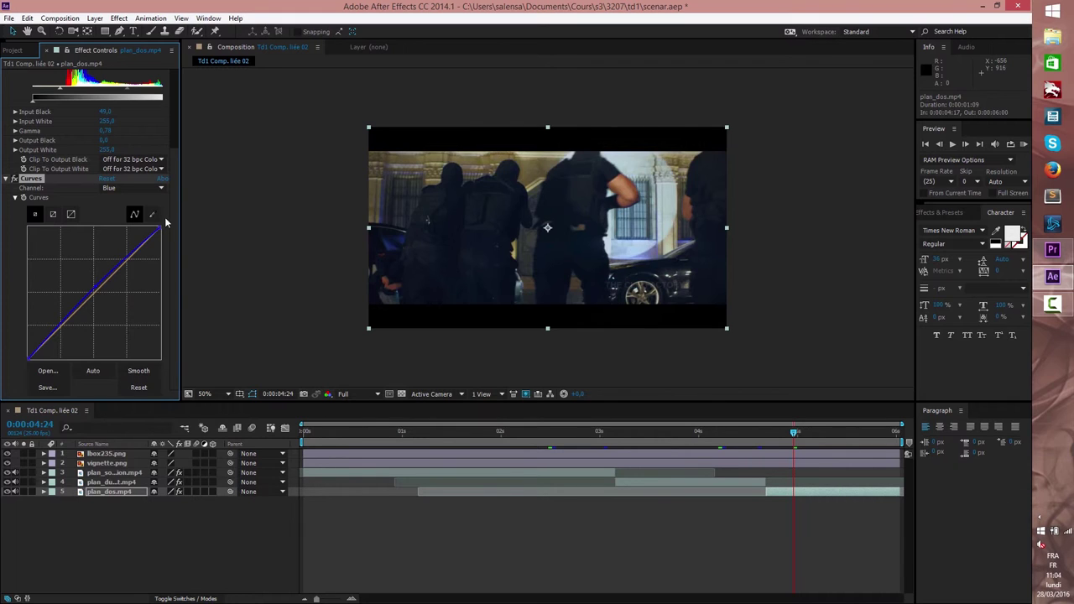
# Step: Deselect the layers and add the composition Td1 Comp. liée 02 to the render queue
pyautogui.click(57, 17)
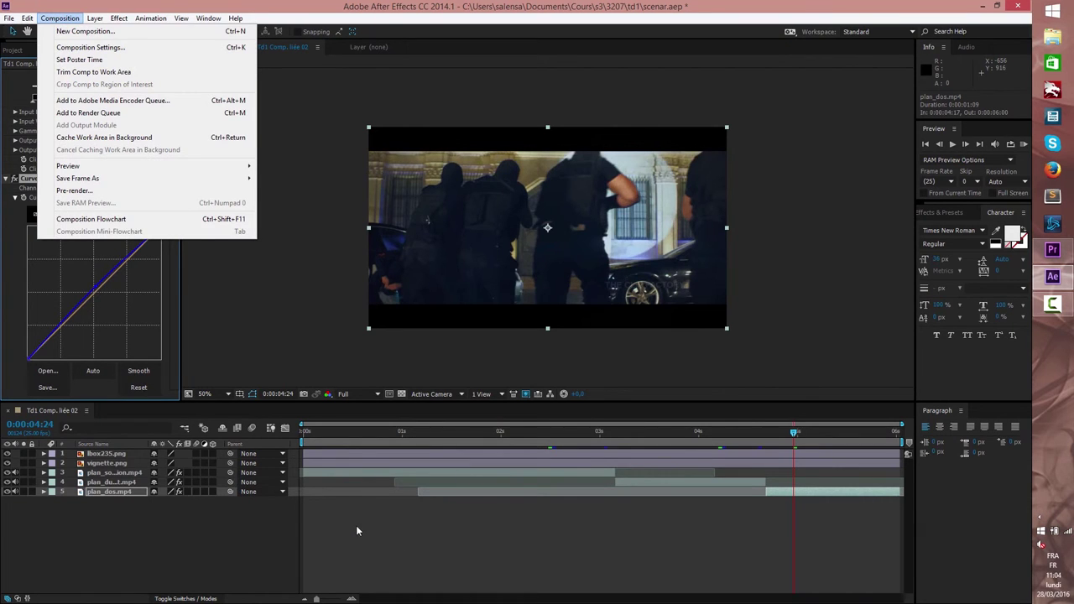
pyautogui.moveTo(356, 526); pyautogui.dragTo(902, 375)
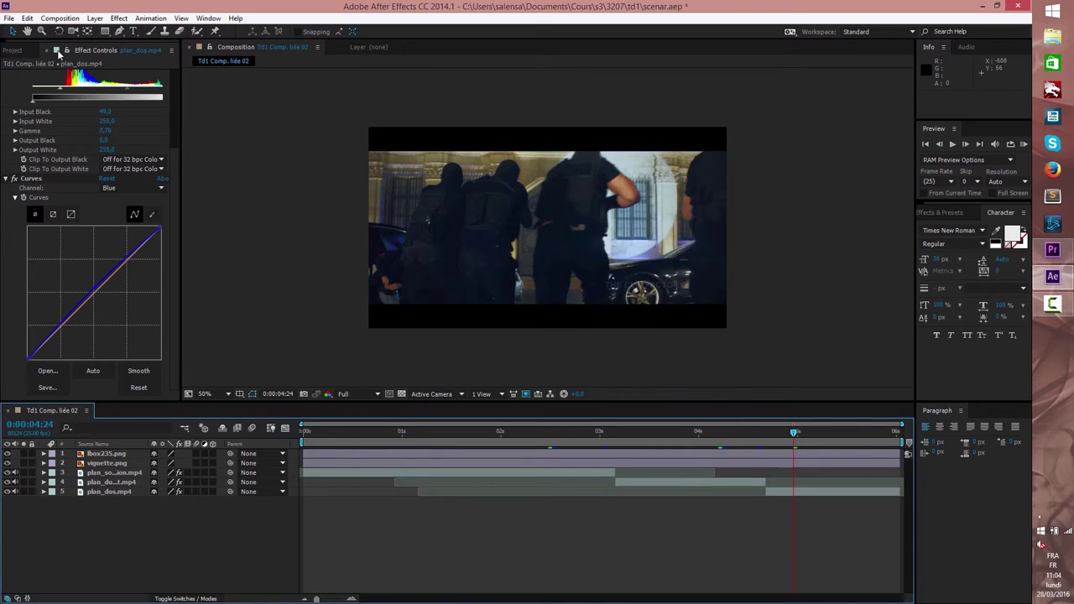
pyautogui.click(46, 20)
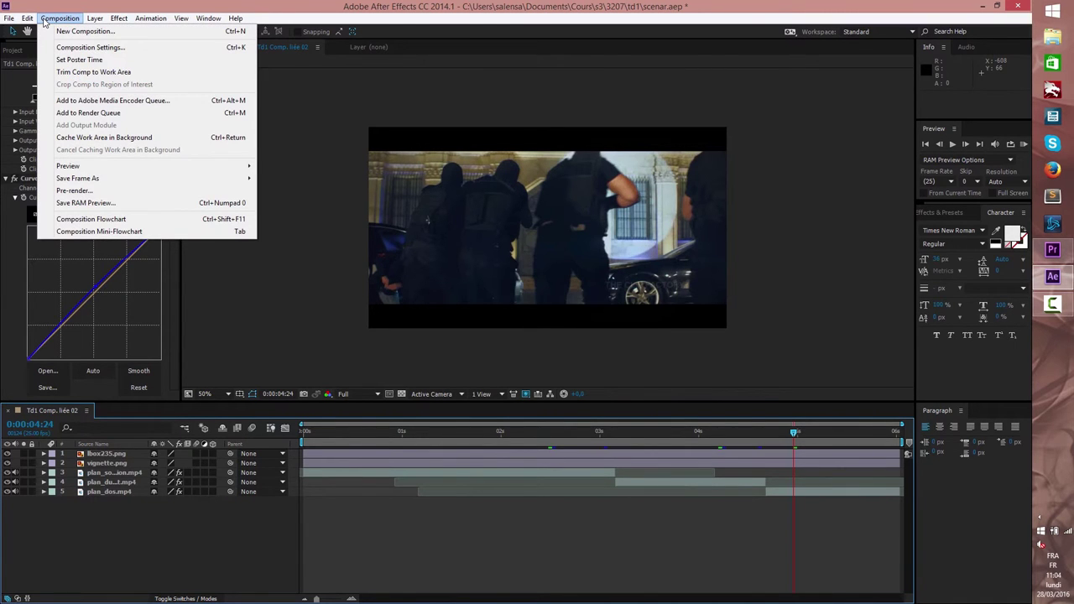
pyautogui.click(76, 114)
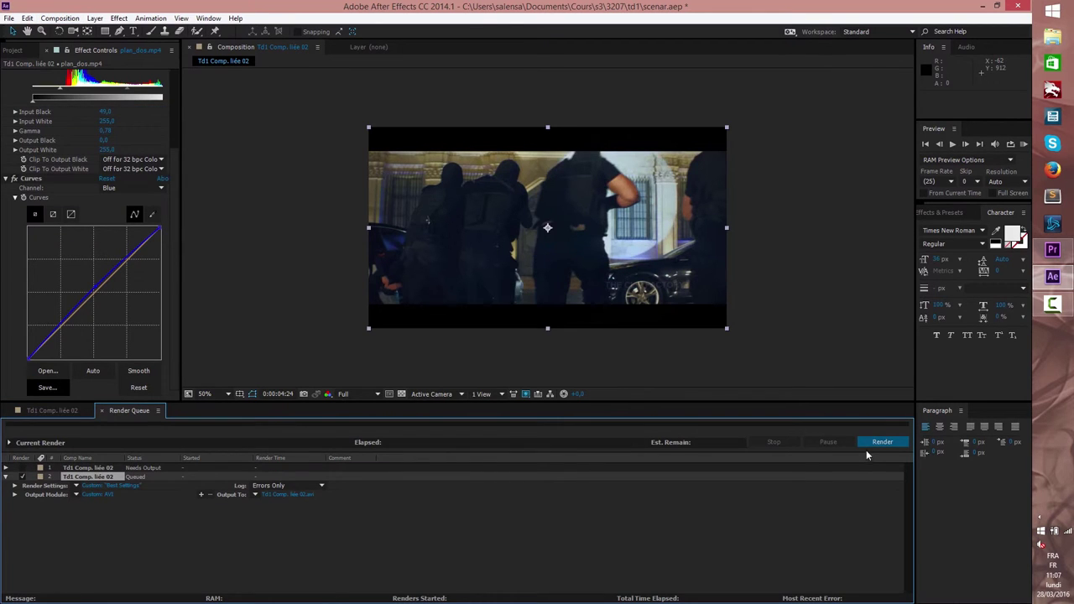
# Step: Accept the Comp Name file name template for the queued AVI output and start rendering Td1 Comp. liée 02
pyautogui.click(256, 495)
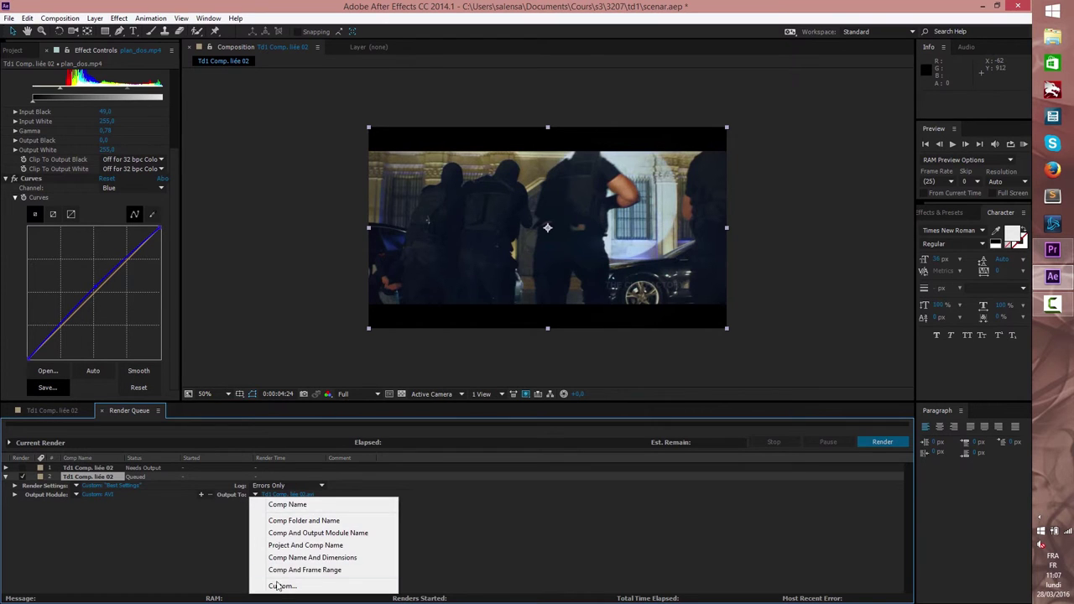
pyautogui.click(278, 587)
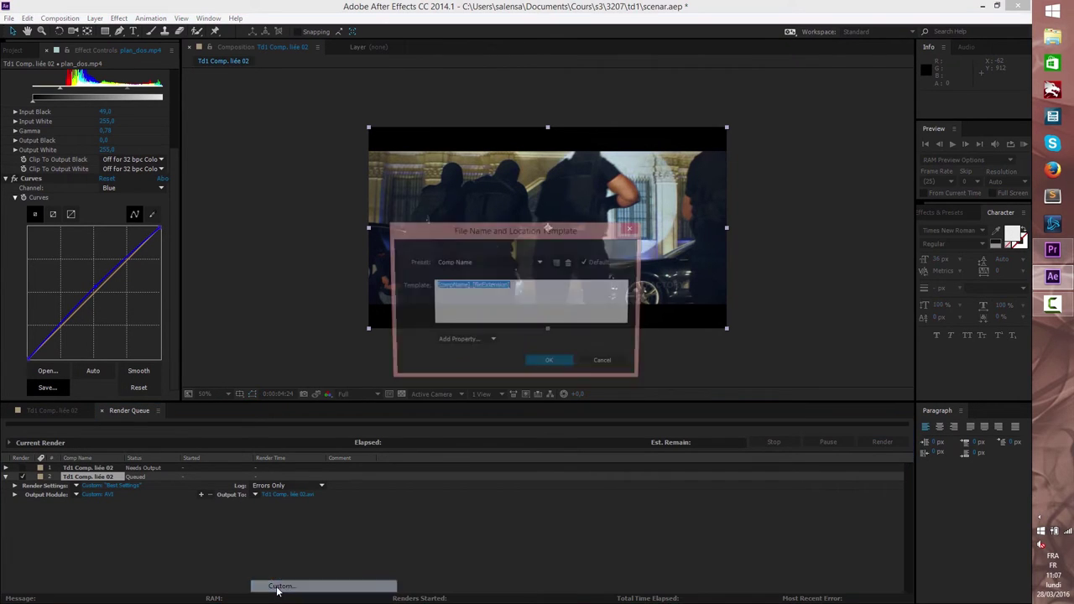
pyautogui.click(540, 363)
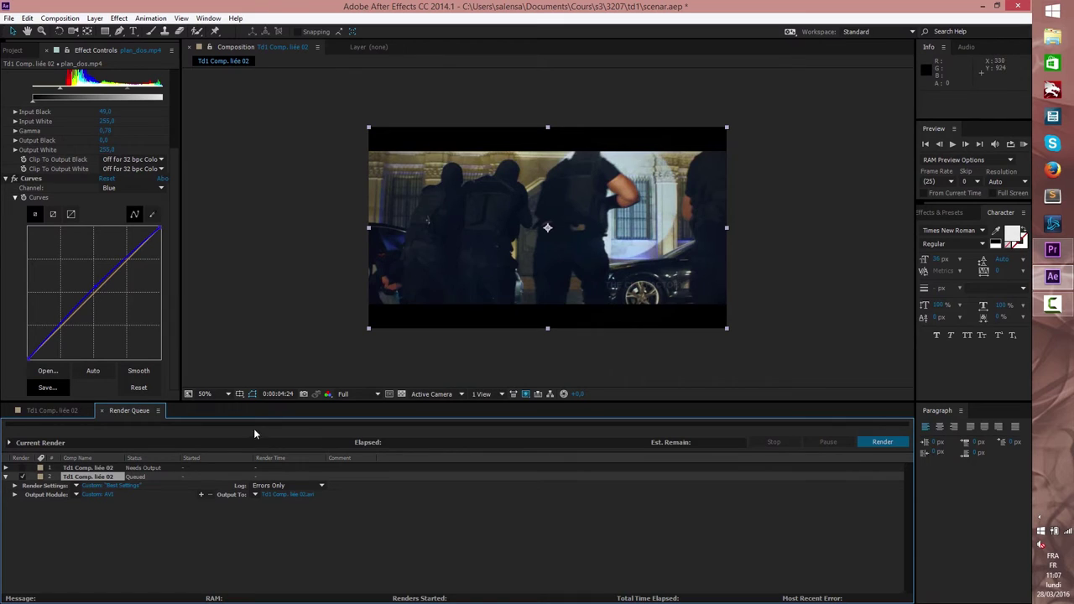
pyautogui.click(875, 442)
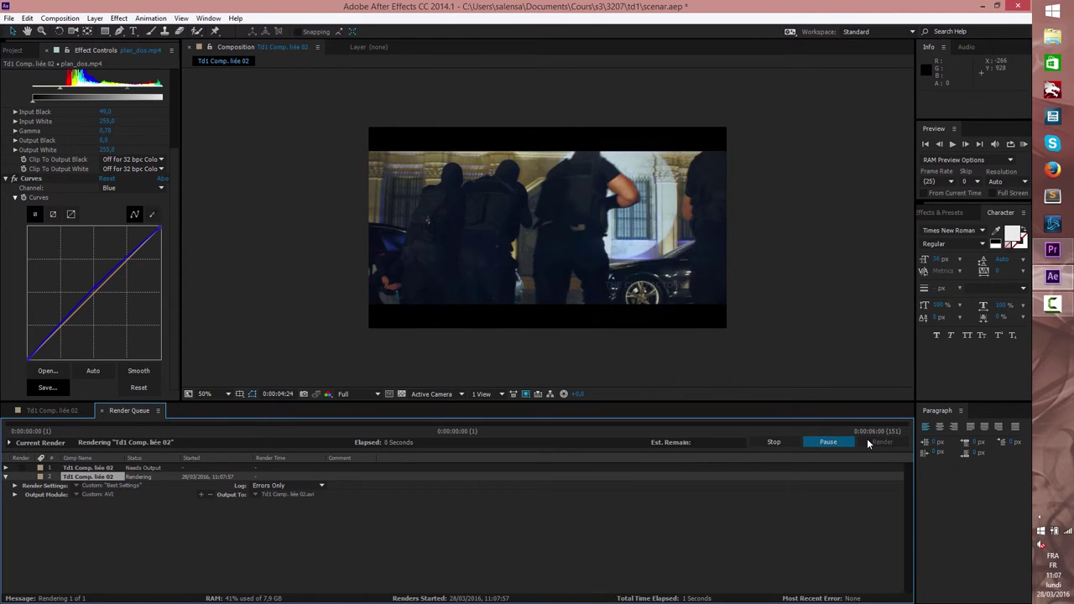